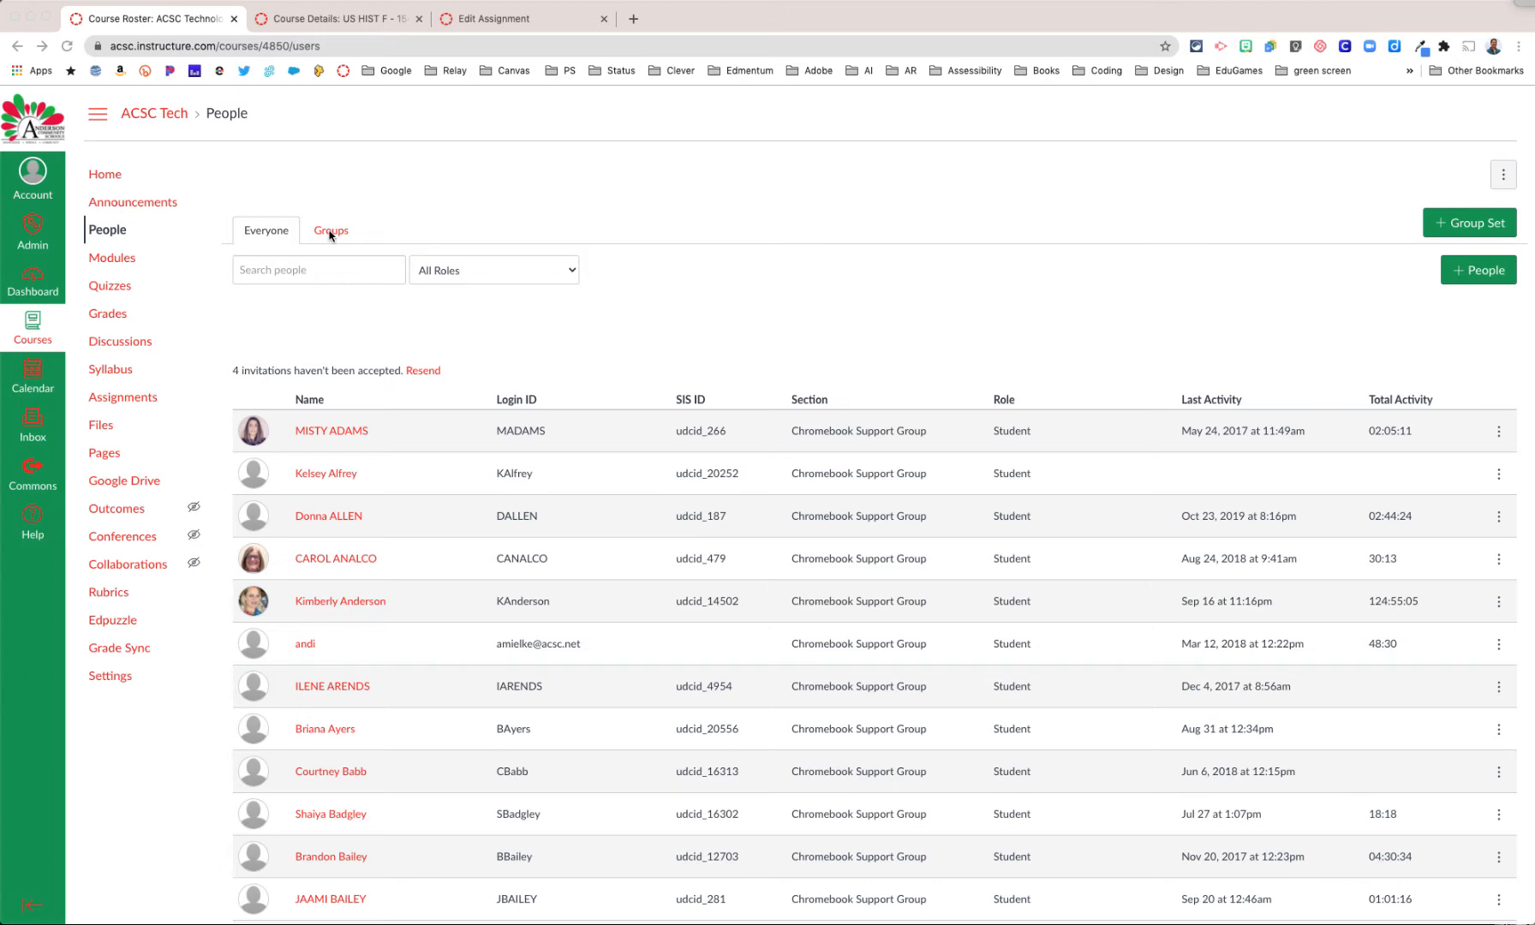
Step: View the Student Groups page of the ACSC Tech course and the section list of the US HIST F course
click(330, 233)
click(330, 233)
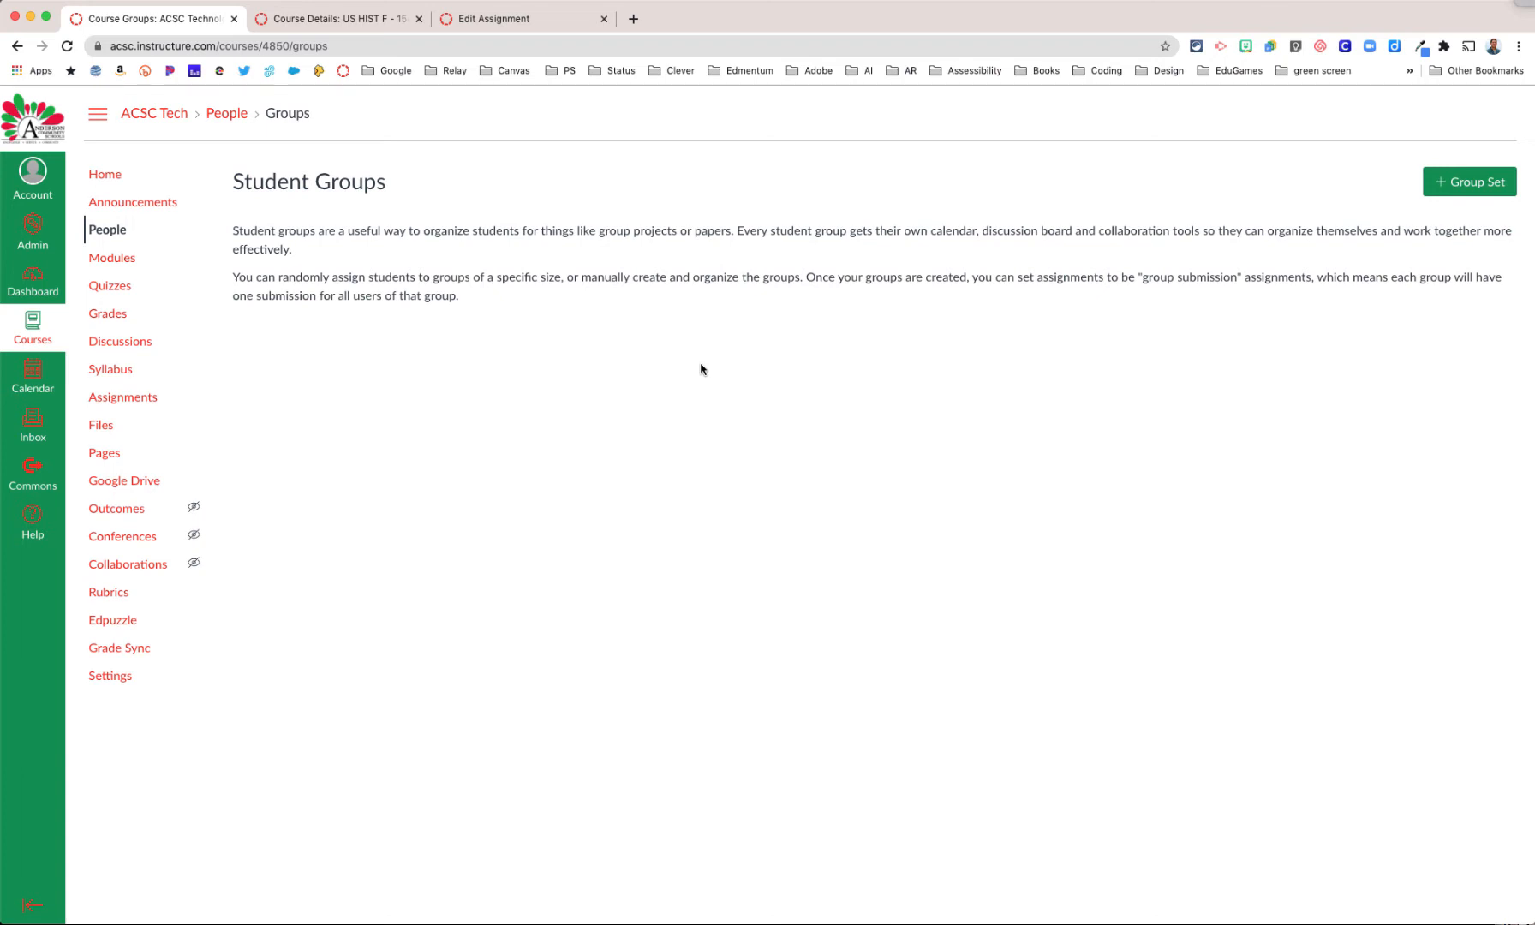
click(117, 235)
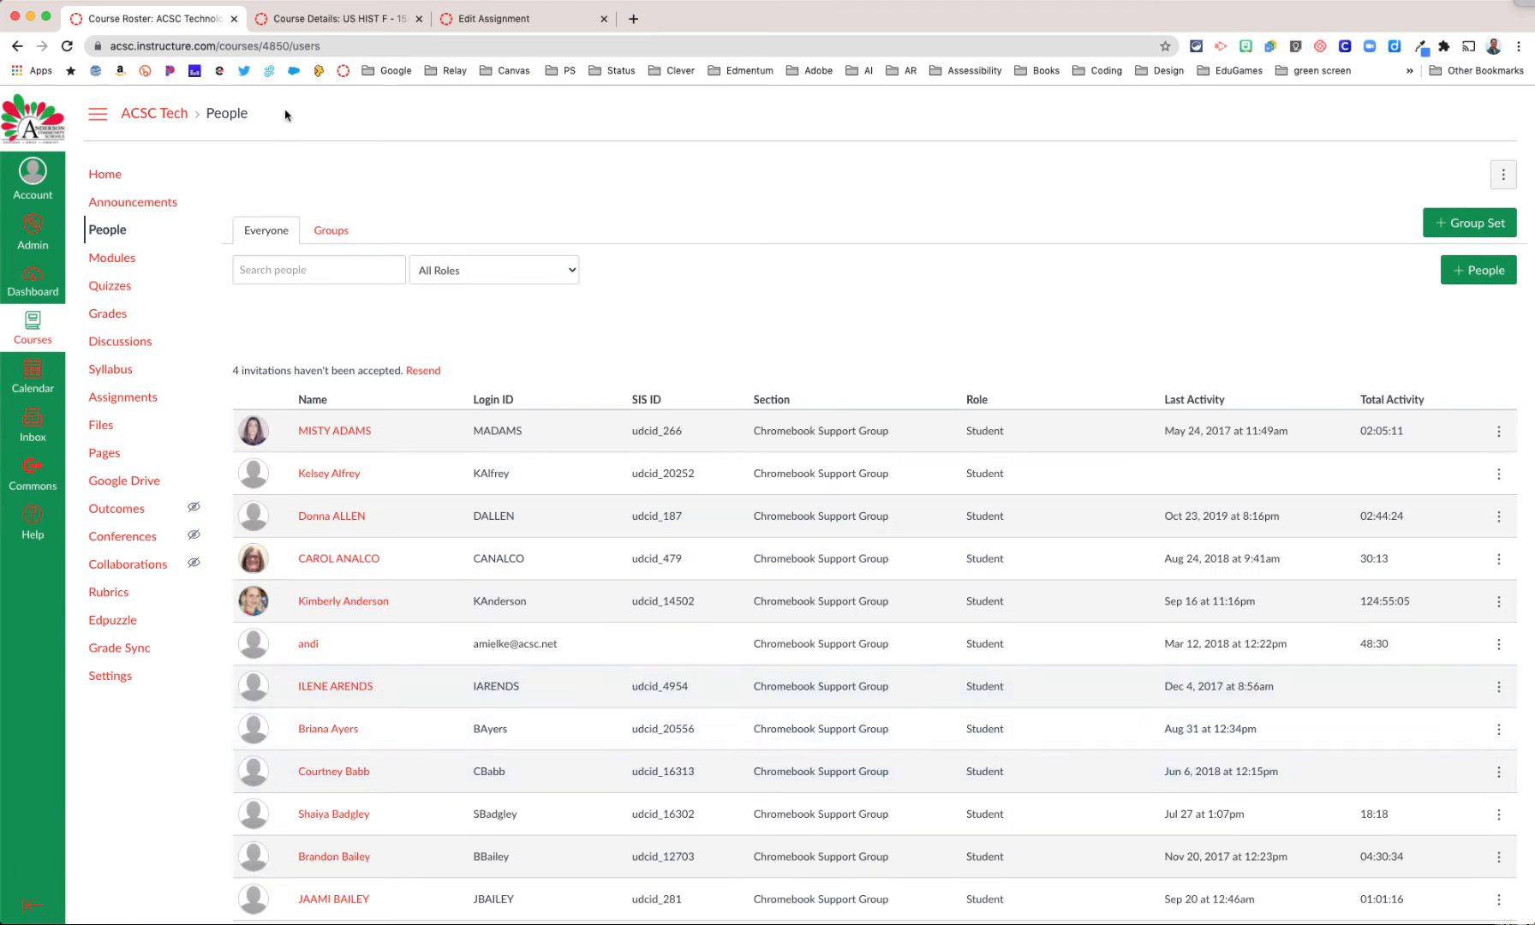
click(331, 23)
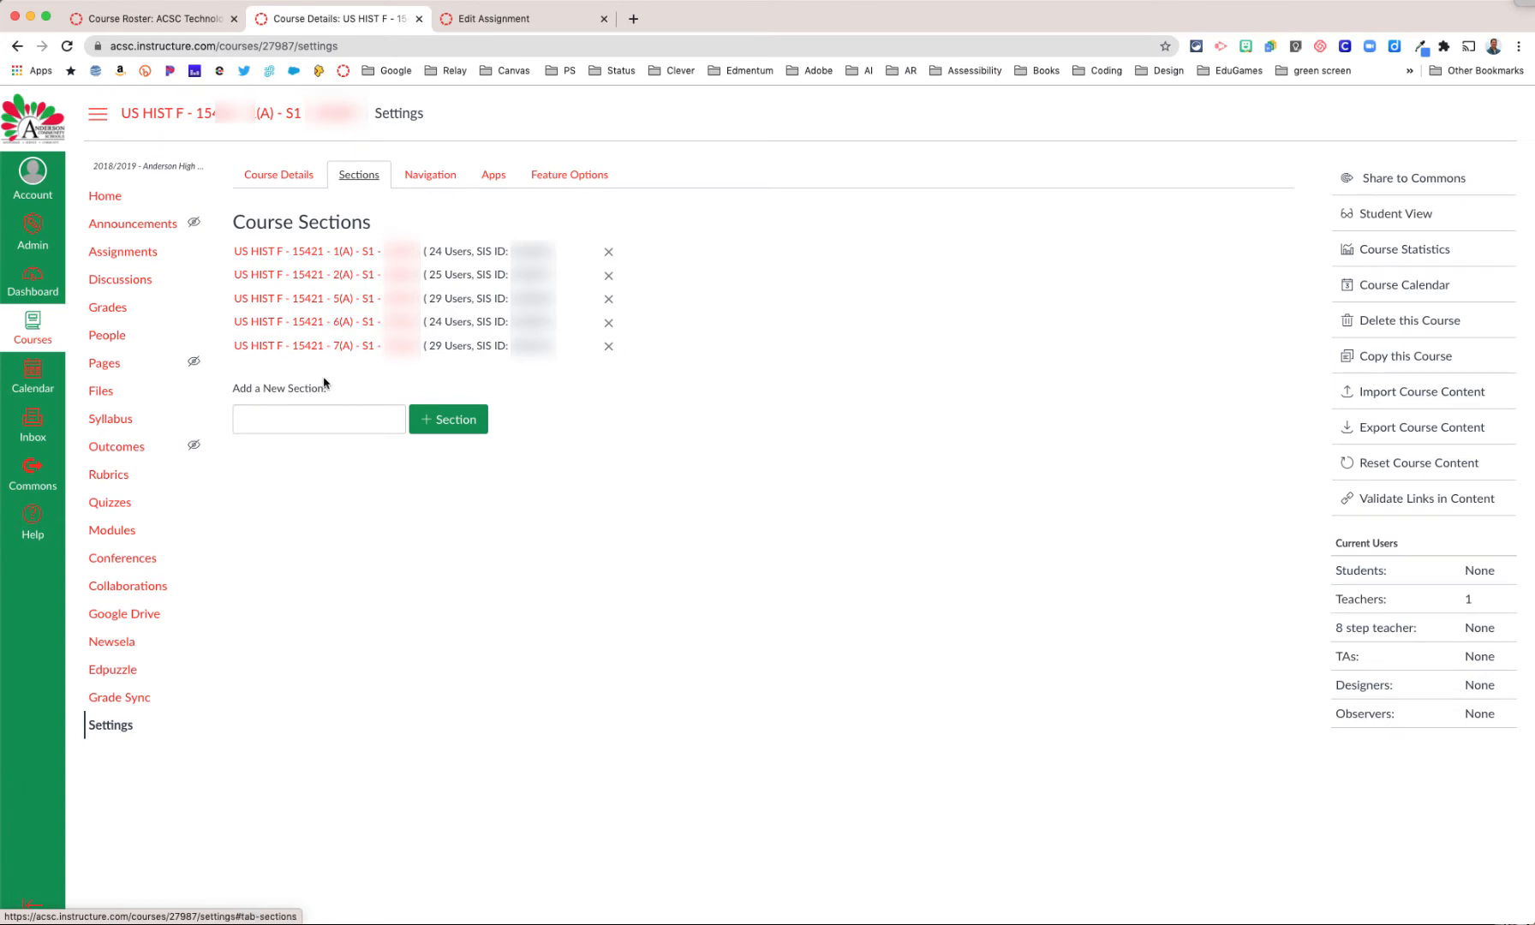
Step: Open the "Clever-Quiz-Grades Kindergarten through 2" quiz from the ACSC Tech course's assignments for editing
click(165, 19)
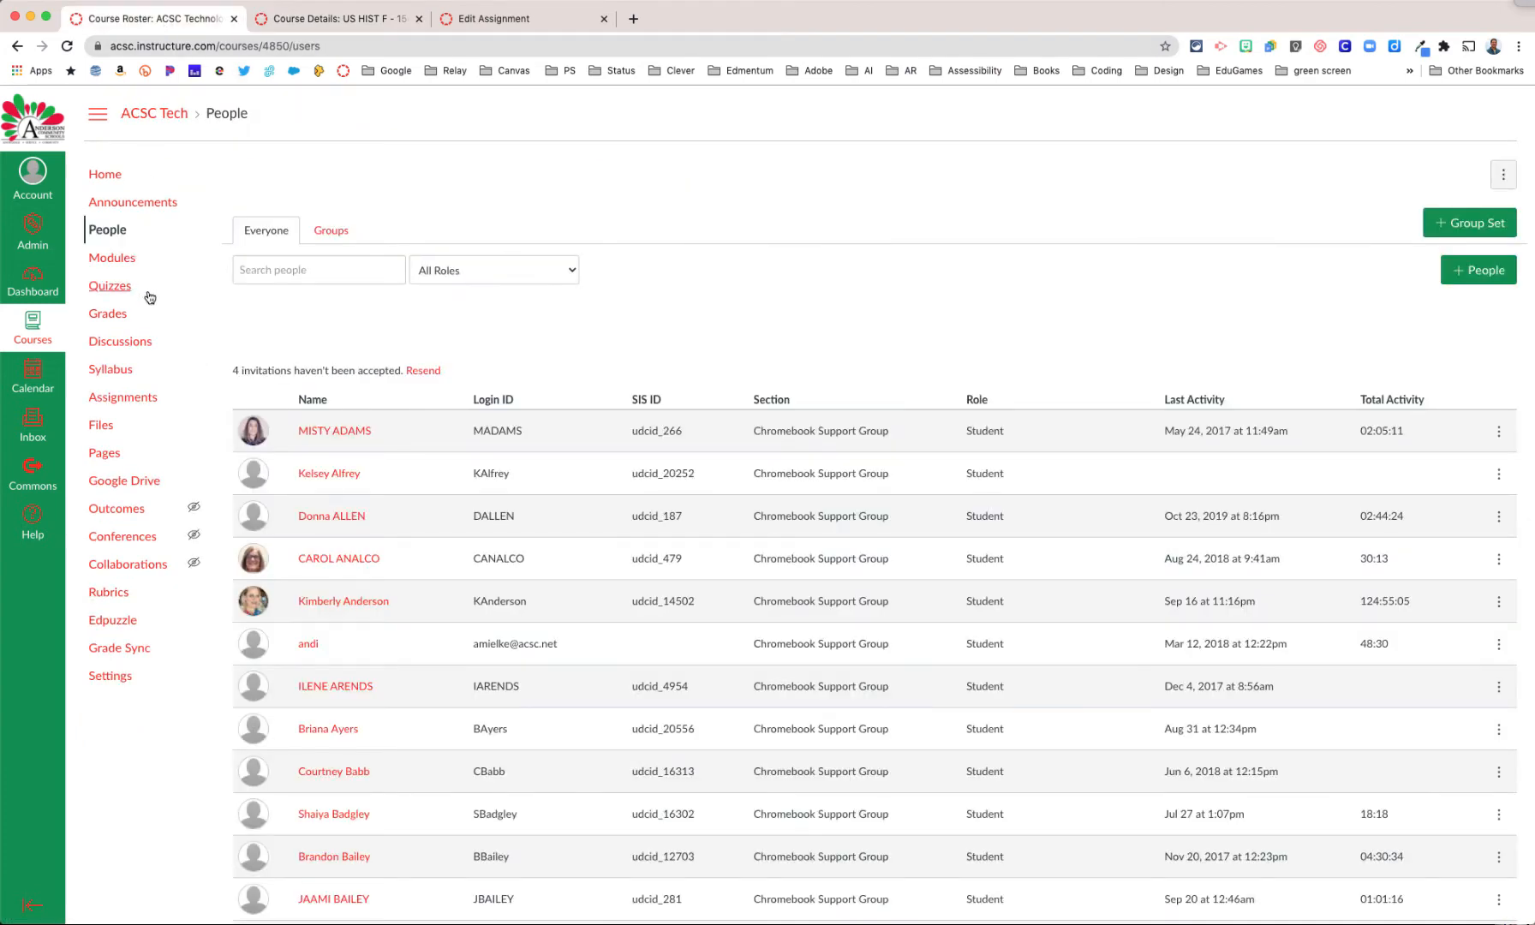
click(118, 398)
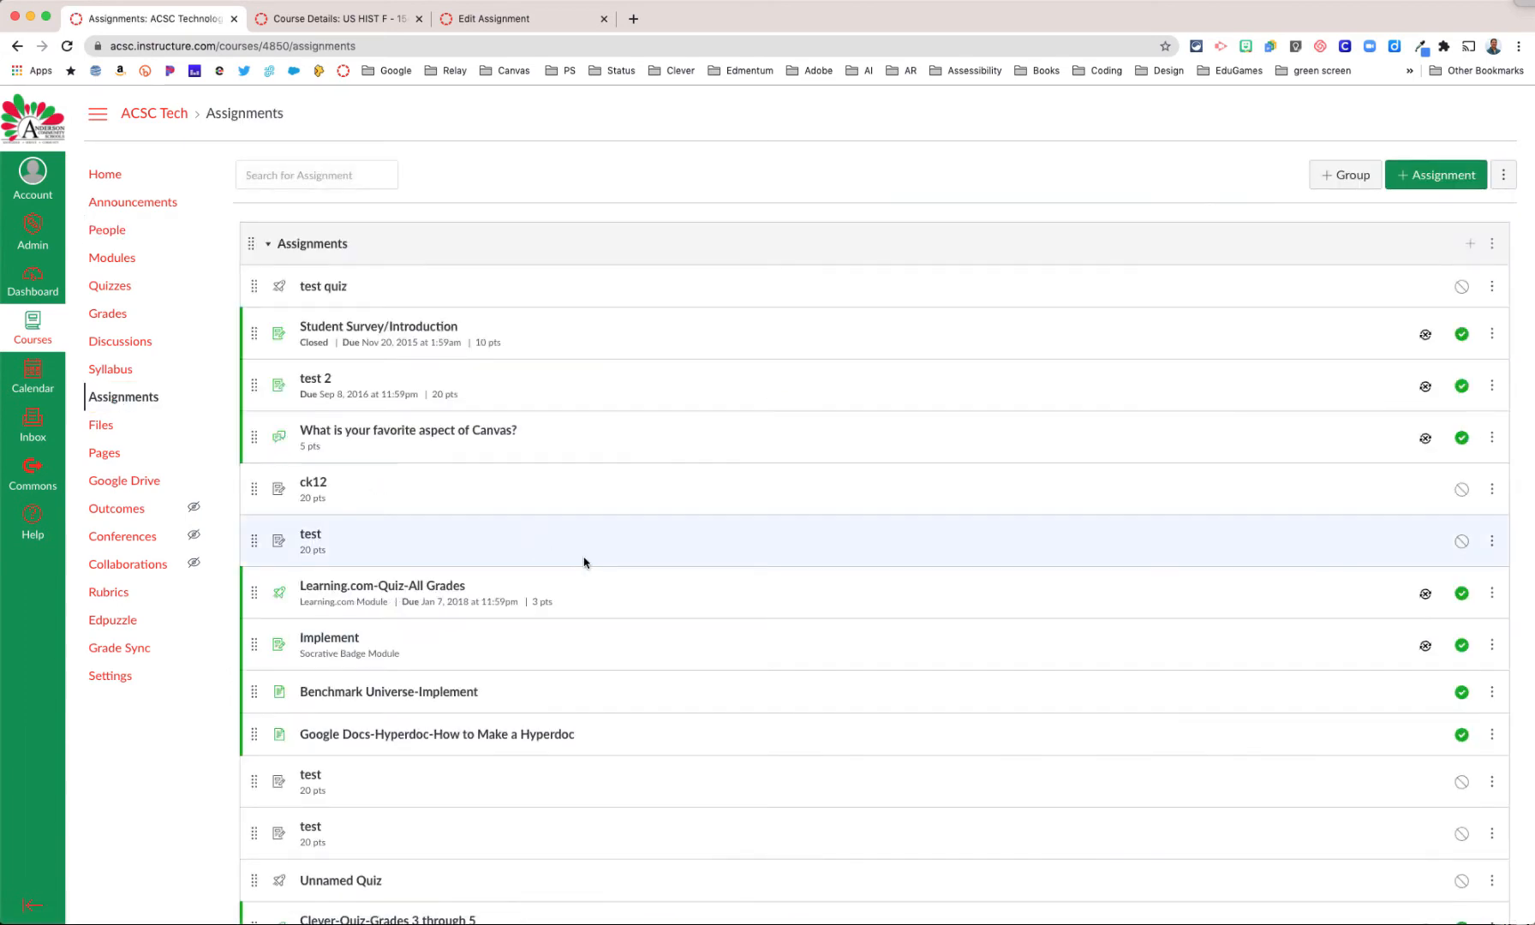
scroll(583, 565, down, 3)
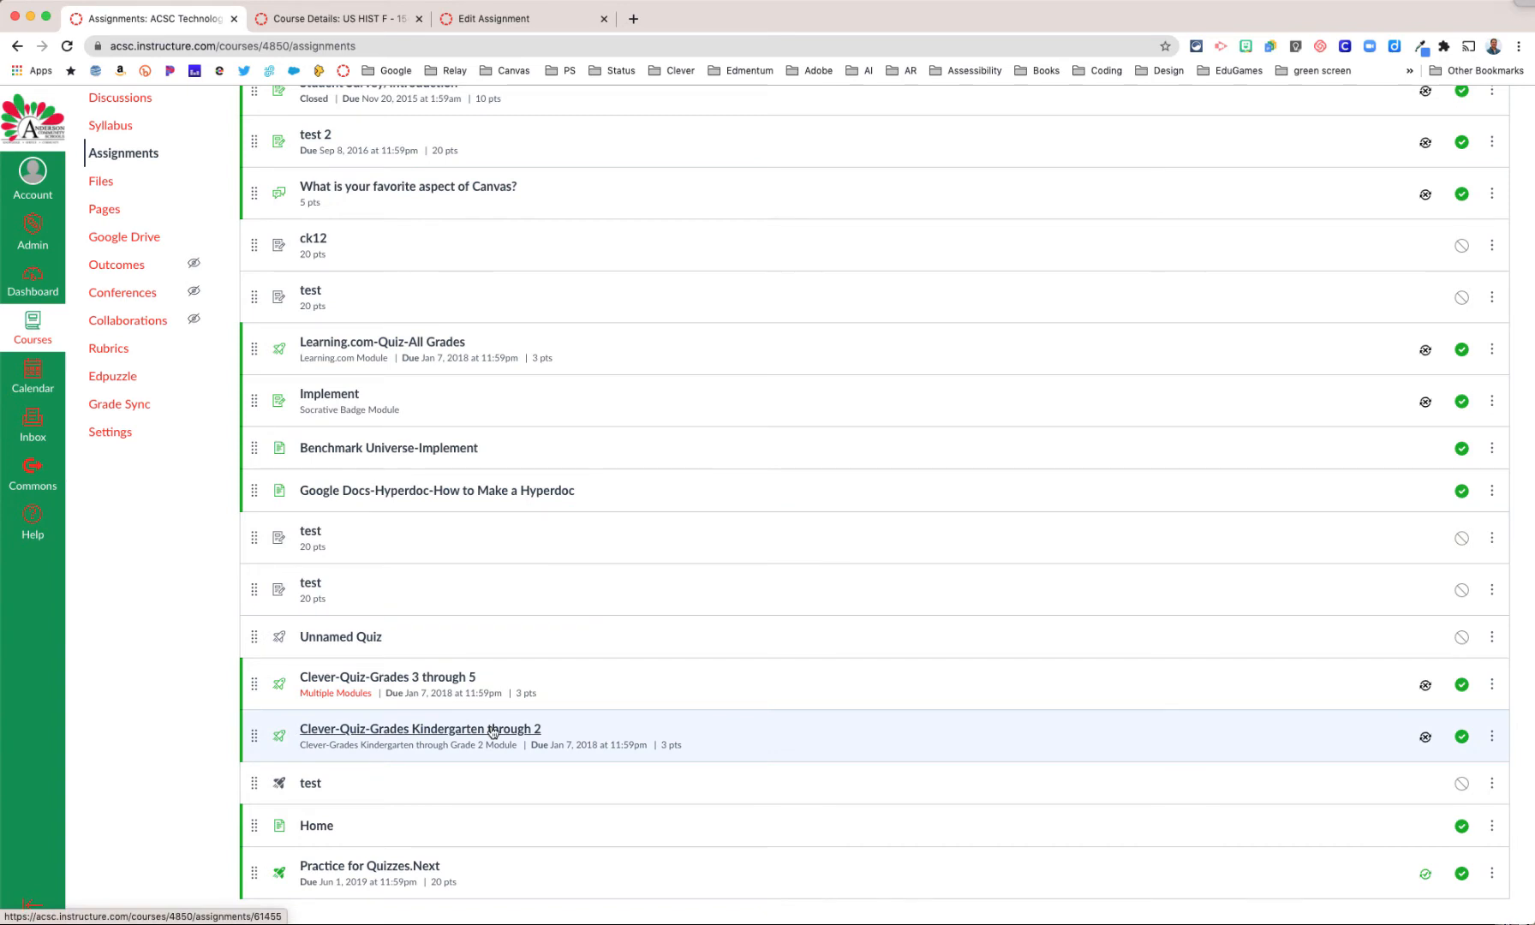
click(493, 730)
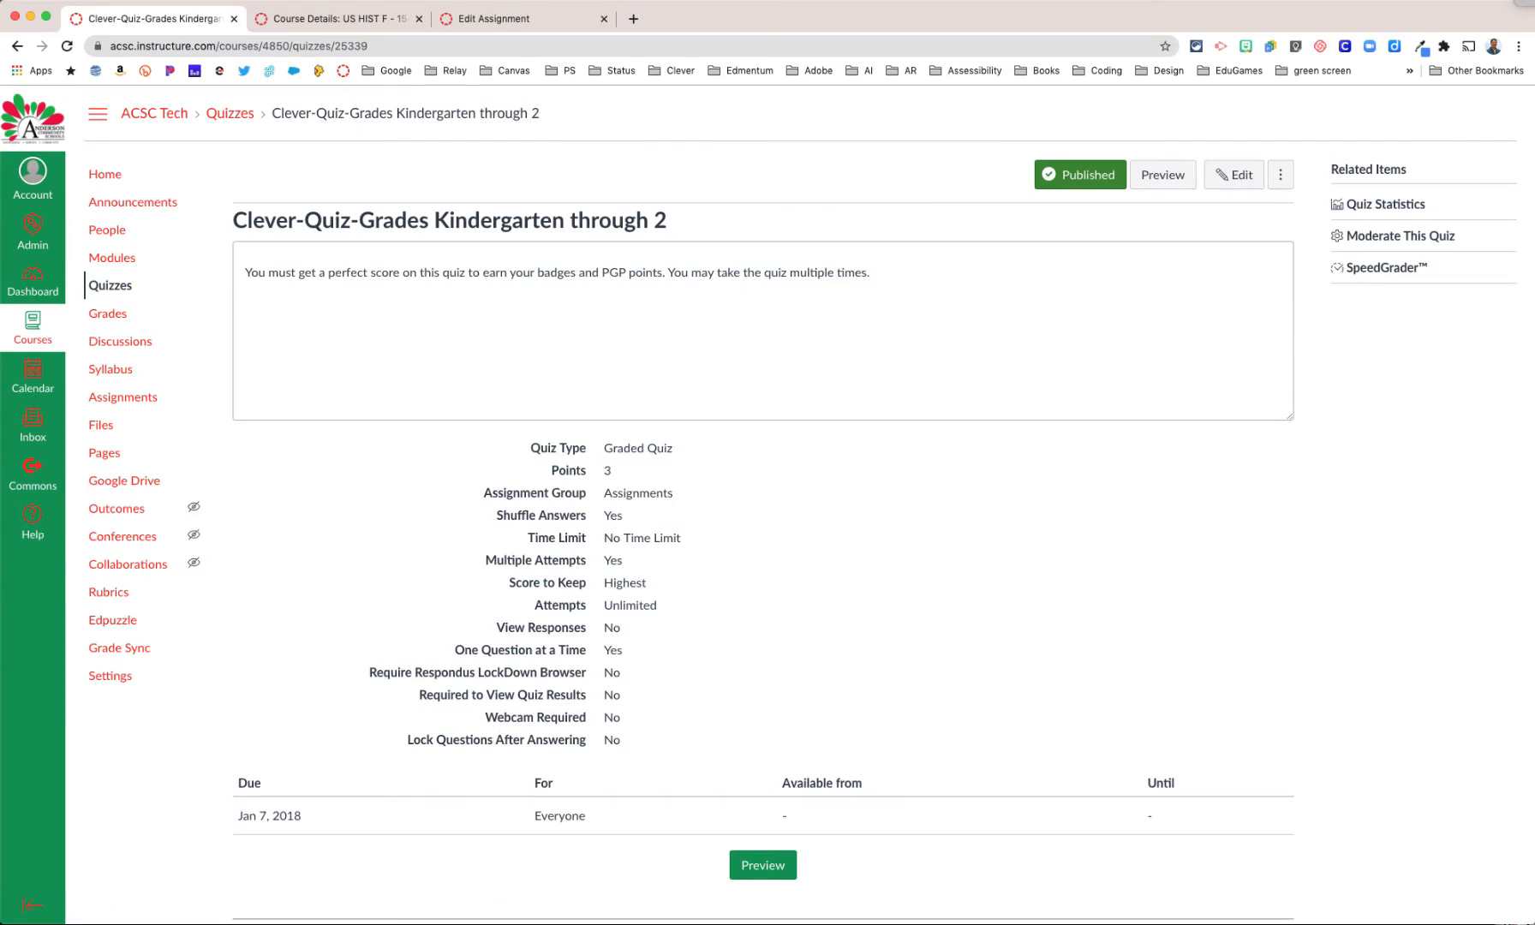
scroll(813, 527, down, 1)
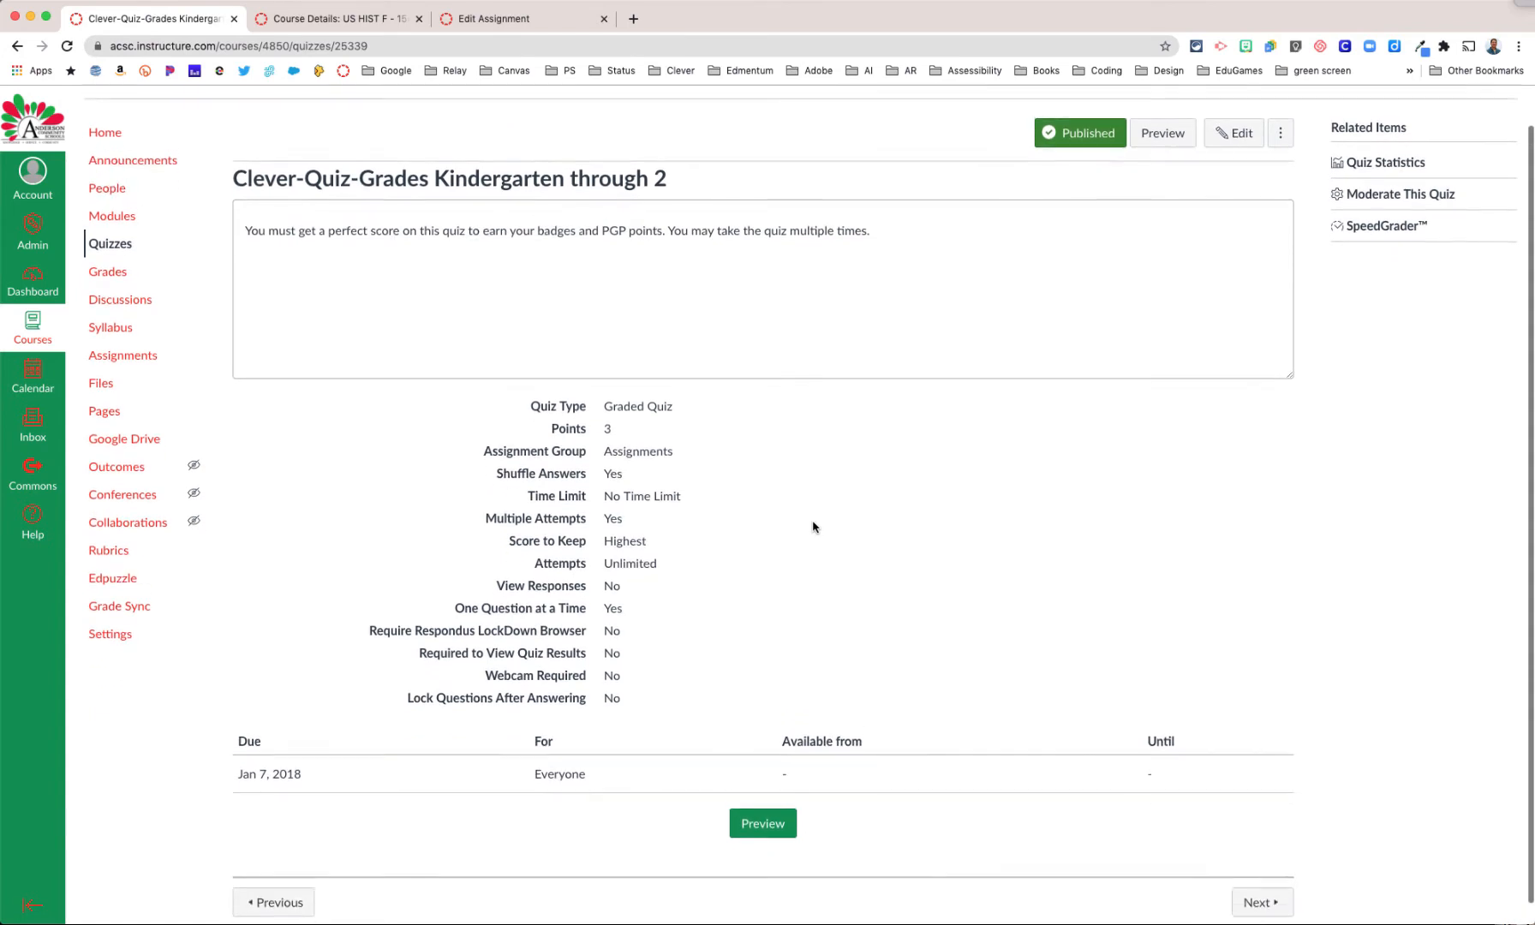
click(1226, 152)
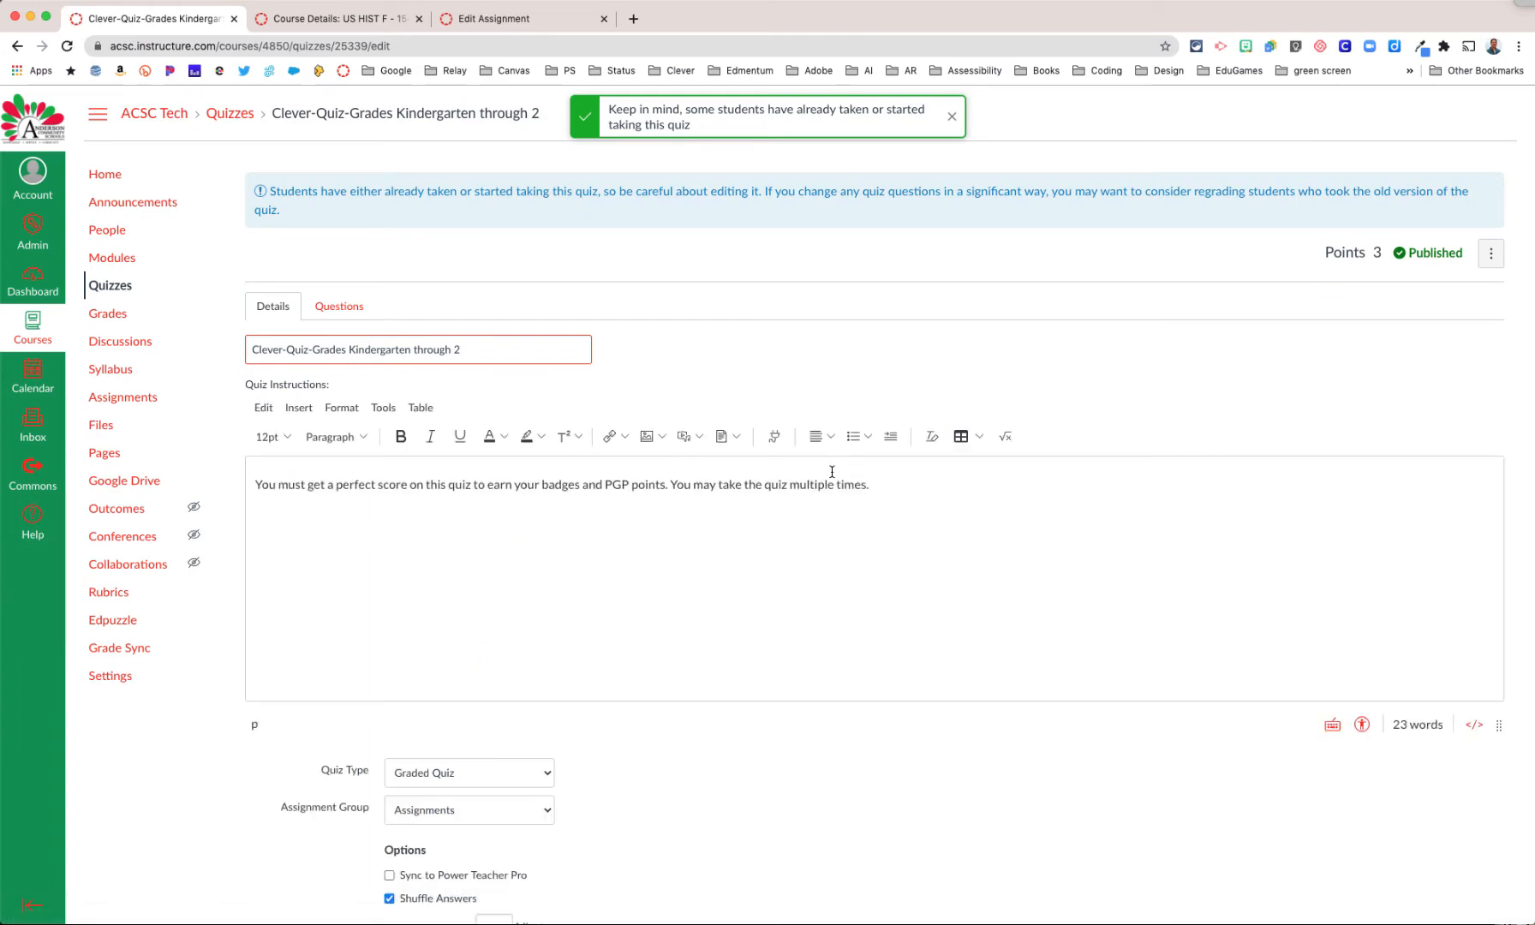
Step: Compare the available Assign to choices in the Clever quiz and in the US HIST F assignment
scroll(831, 477, down, 4)
scroll(831, 476, down, 5)
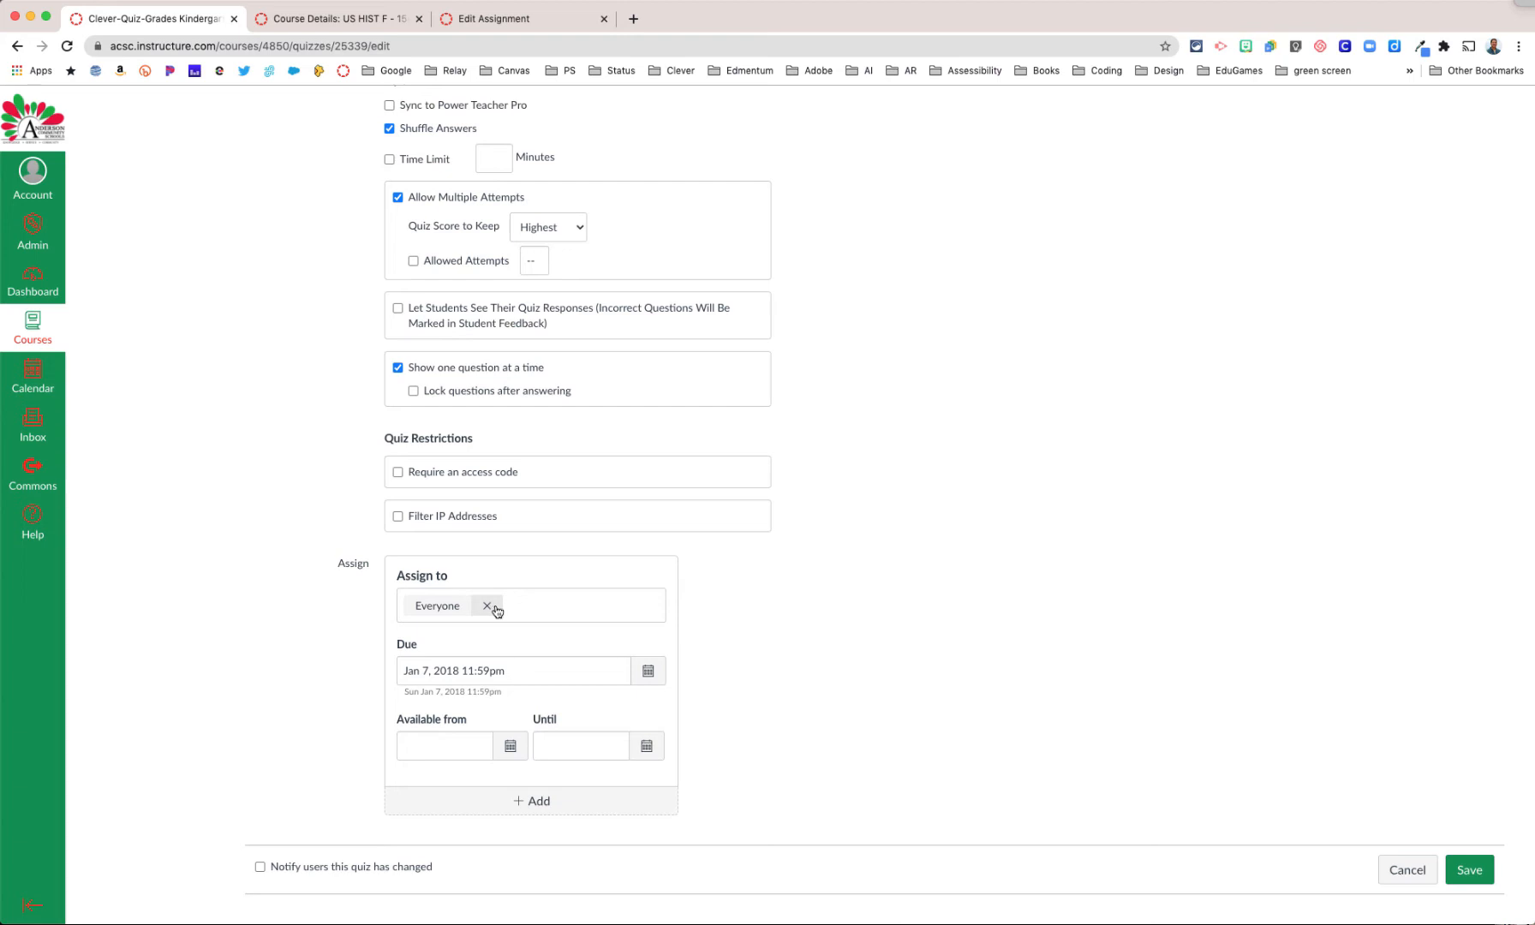
click(537, 605)
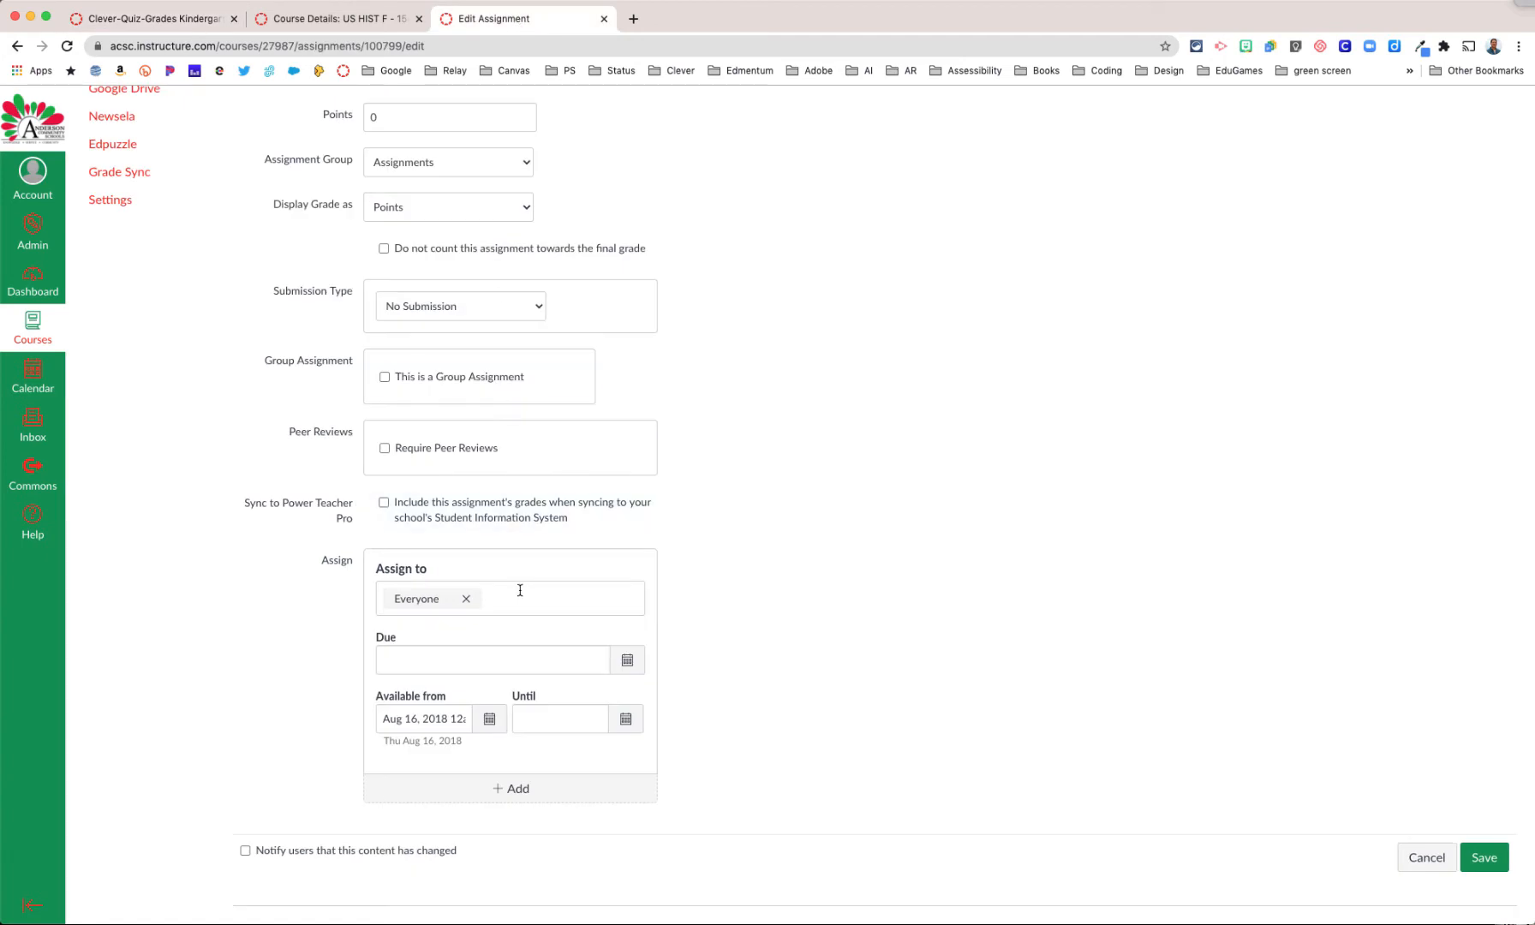
click(547, 597)
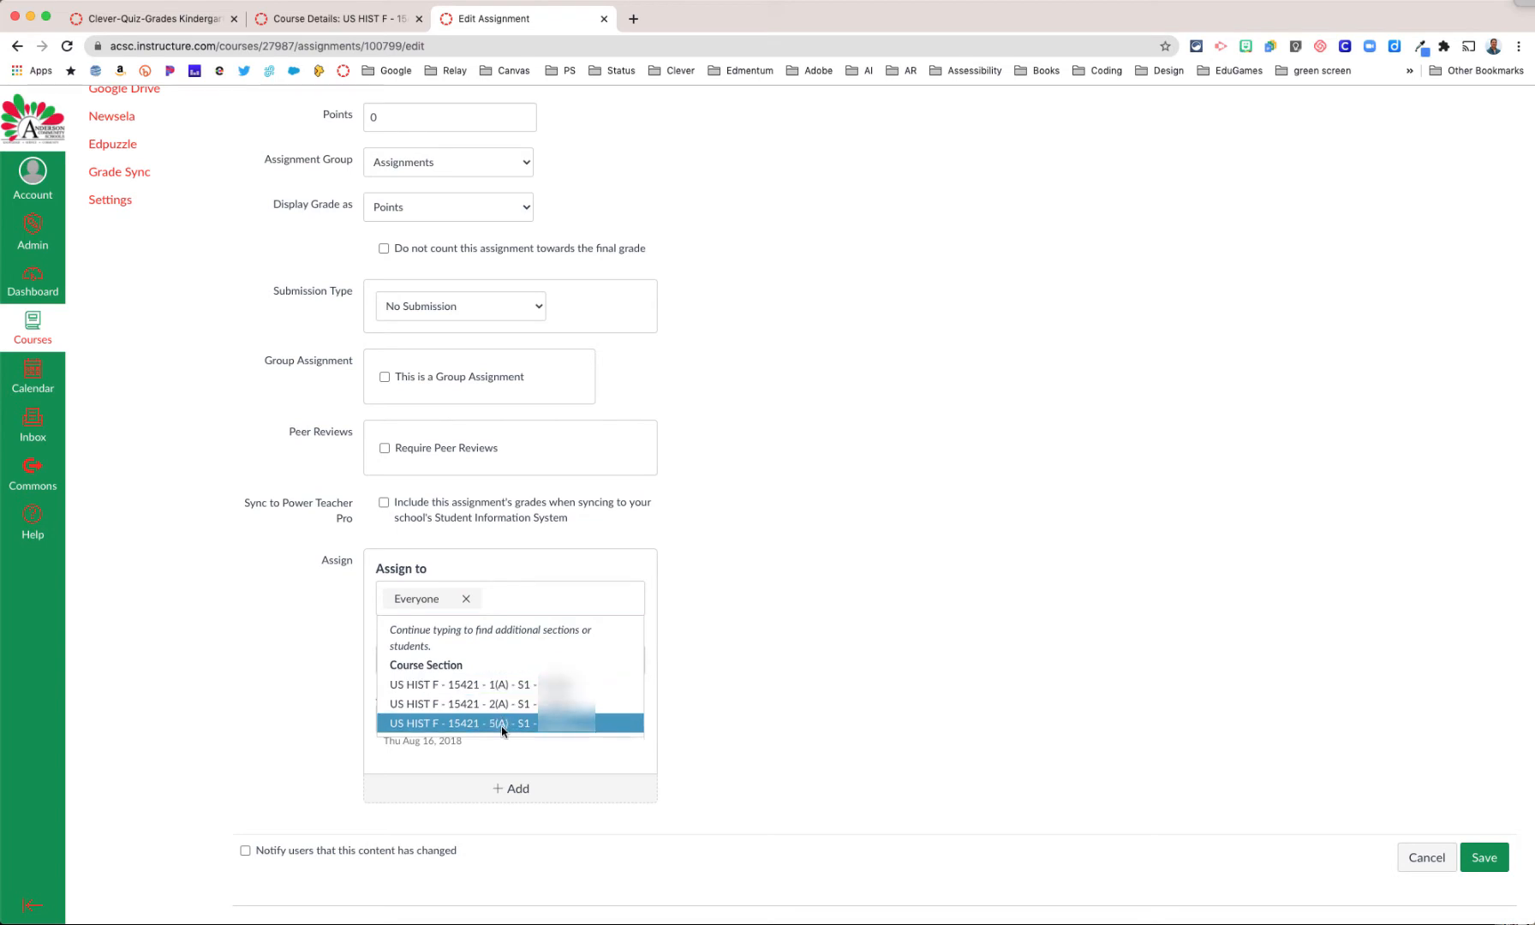
click(168, 18)
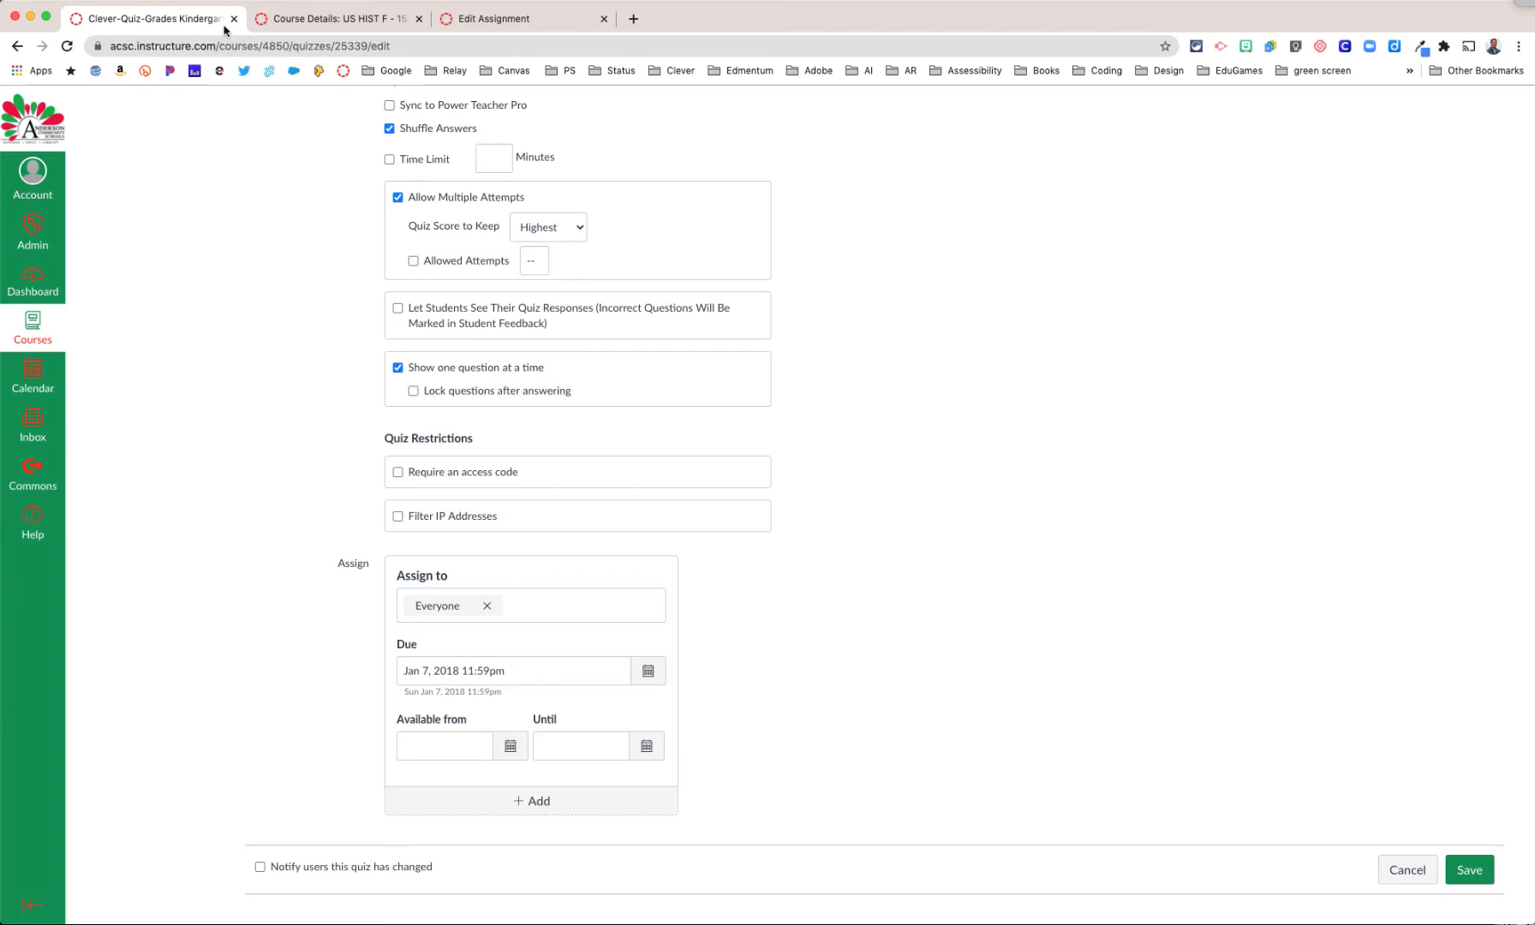
click(489, 26)
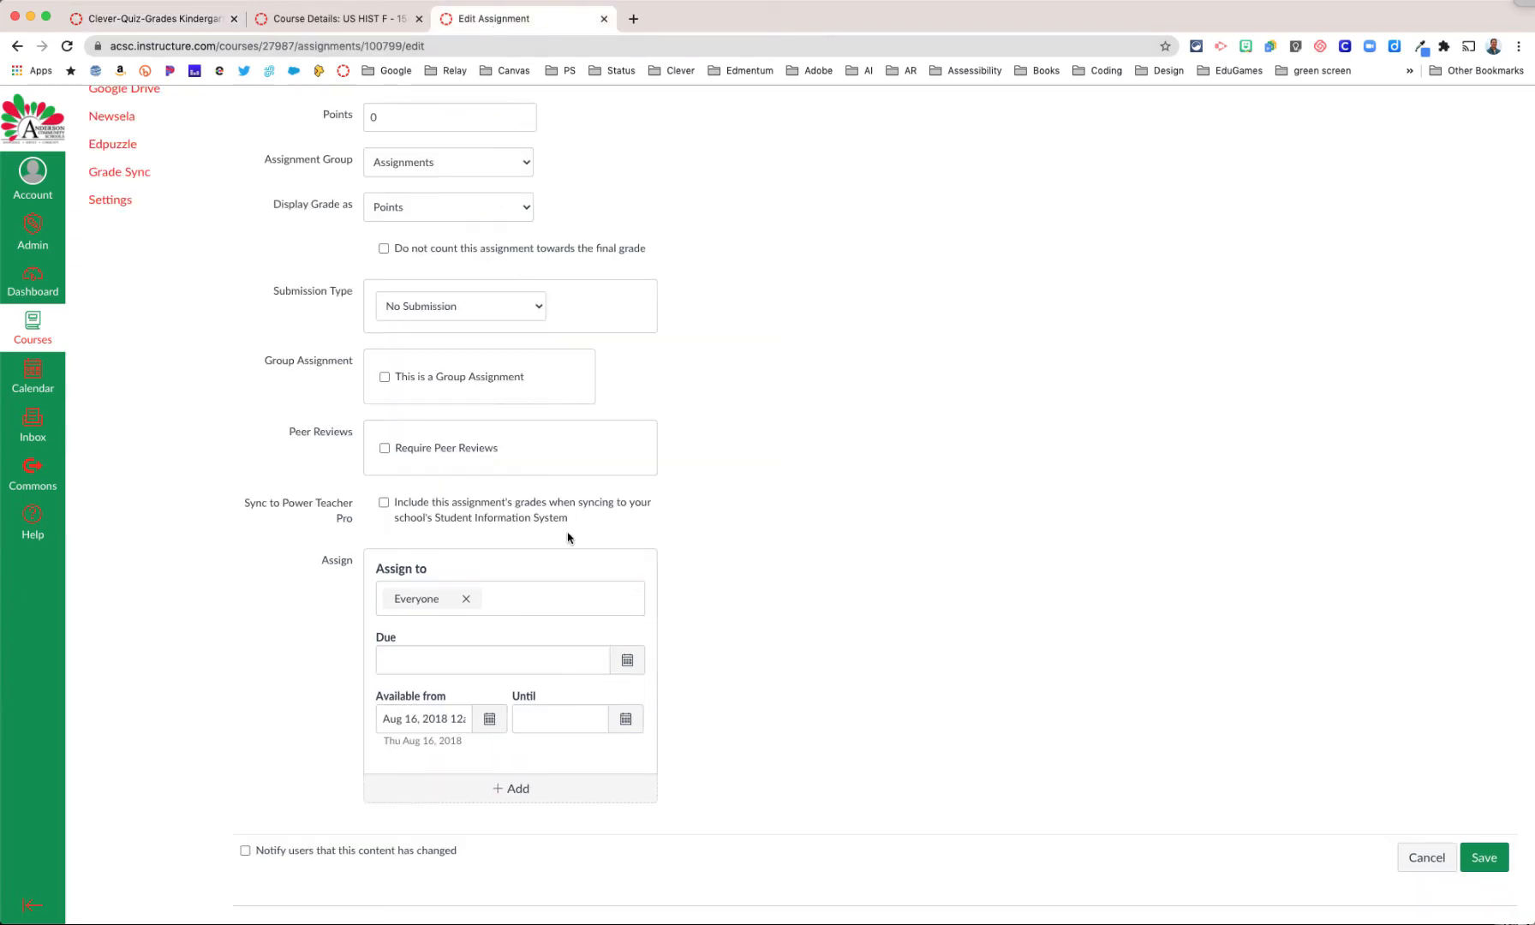
Step: Replace Everyone with section US HIST F - 15421 - 2(A) - S1 as the assignment's assignee, and remove that section again
click(555, 597)
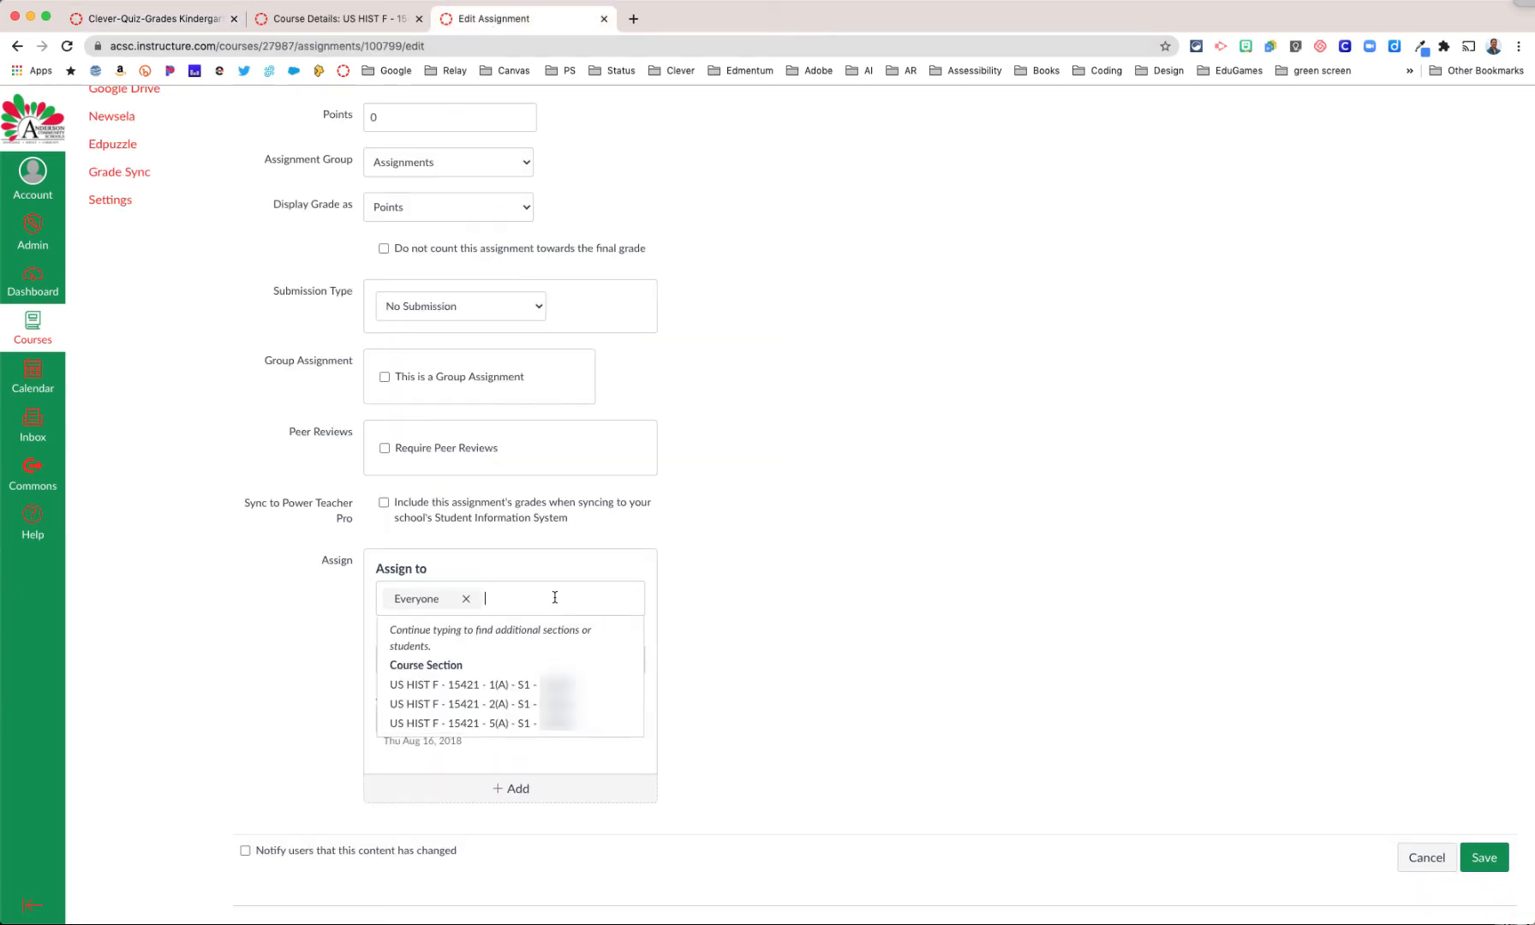
click(462, 709)
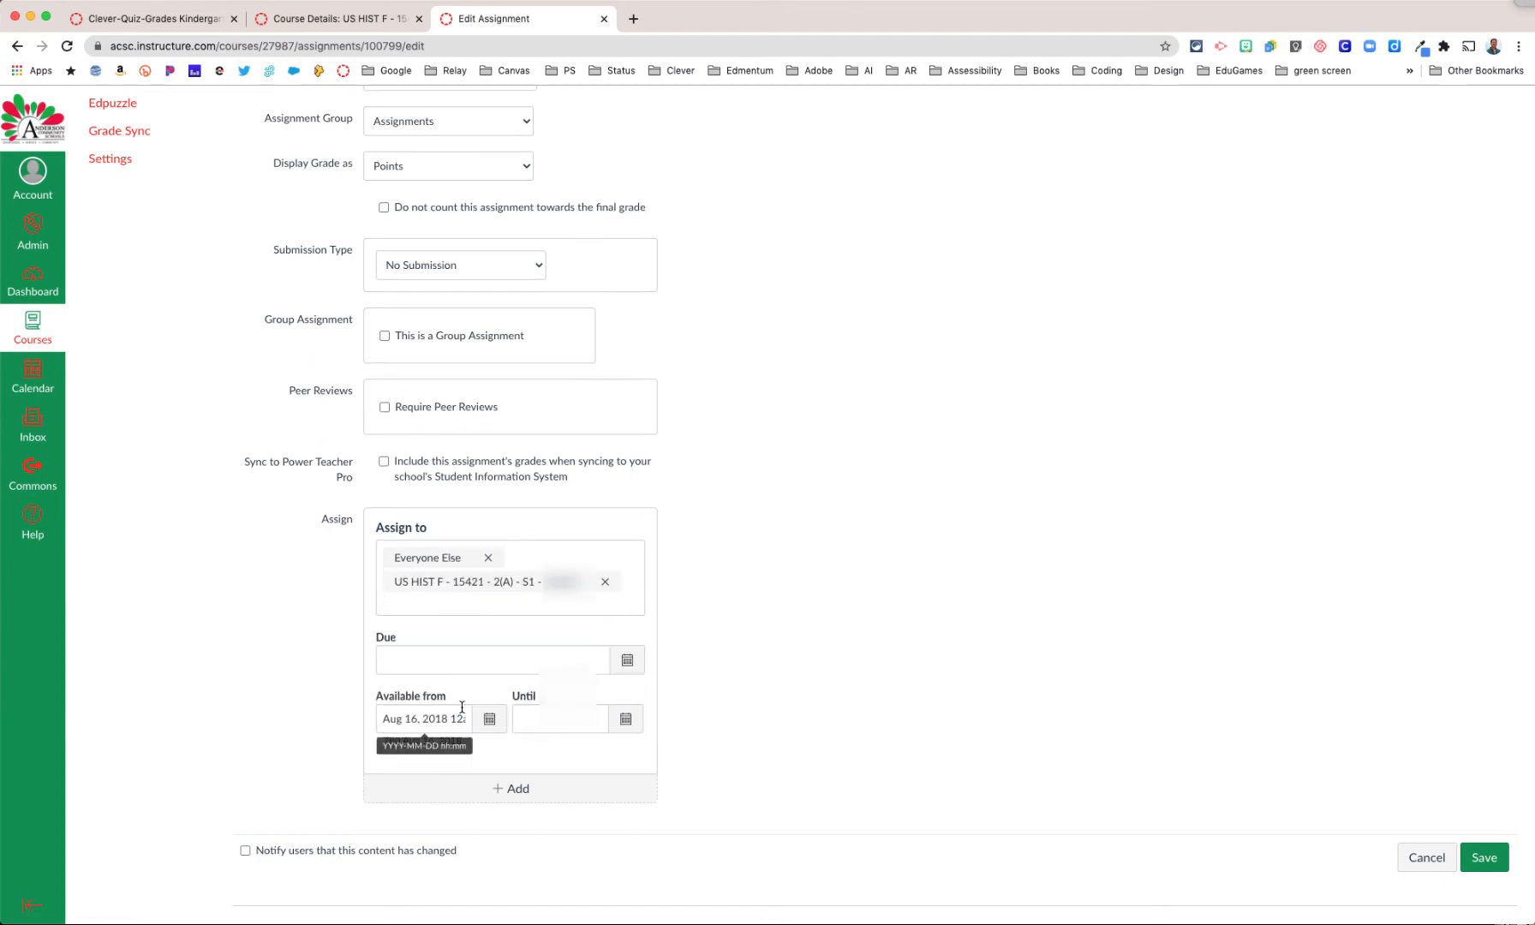
click(394, 591)
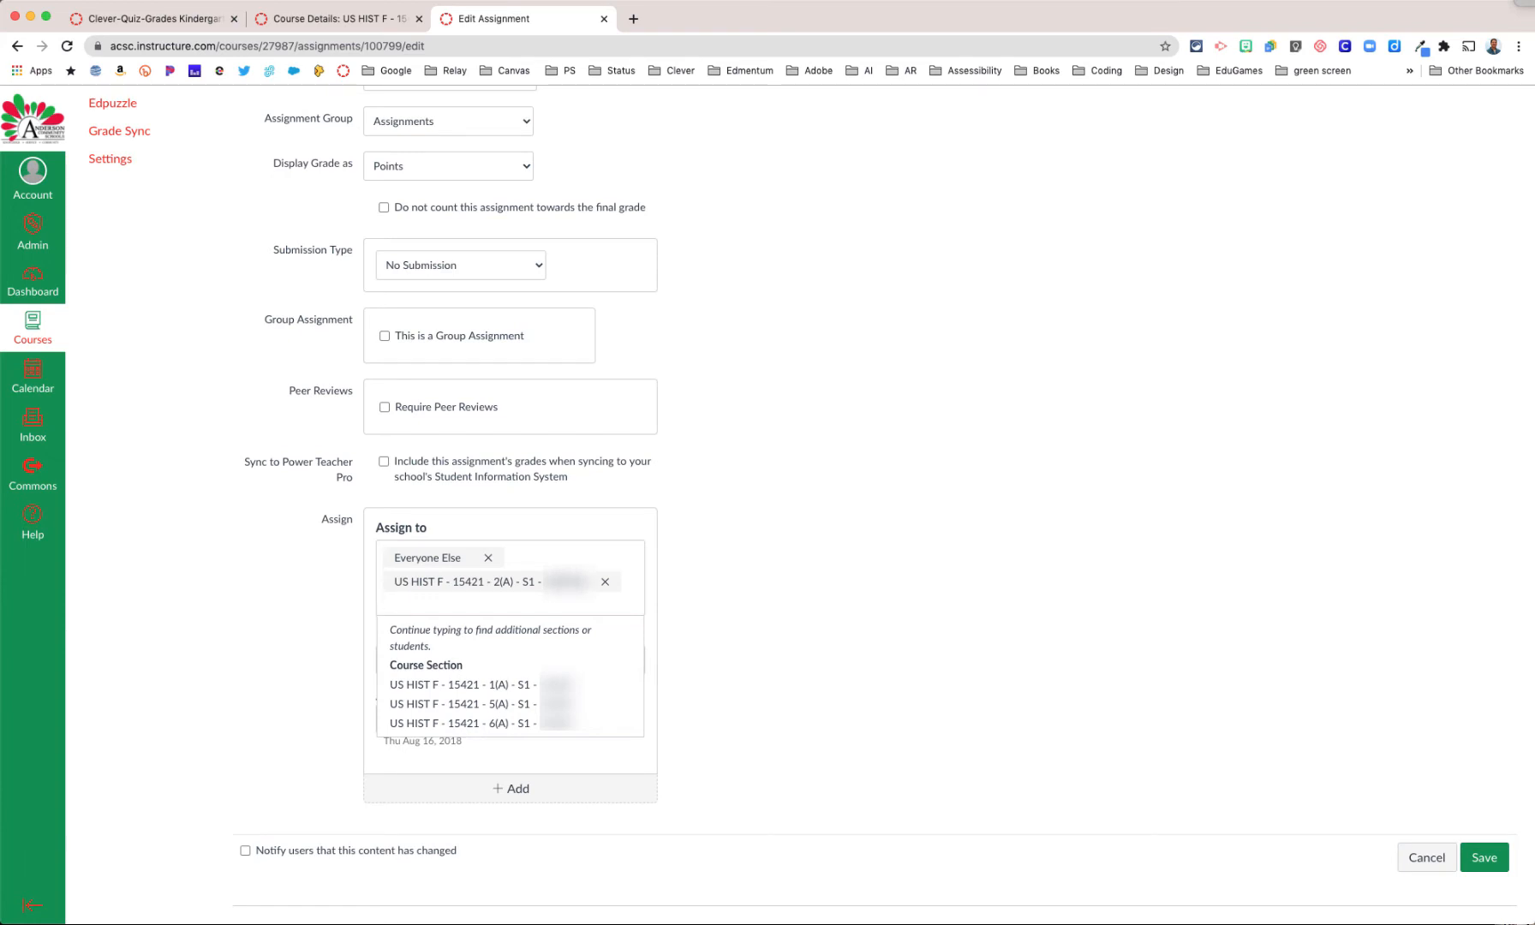
click(489, 562)
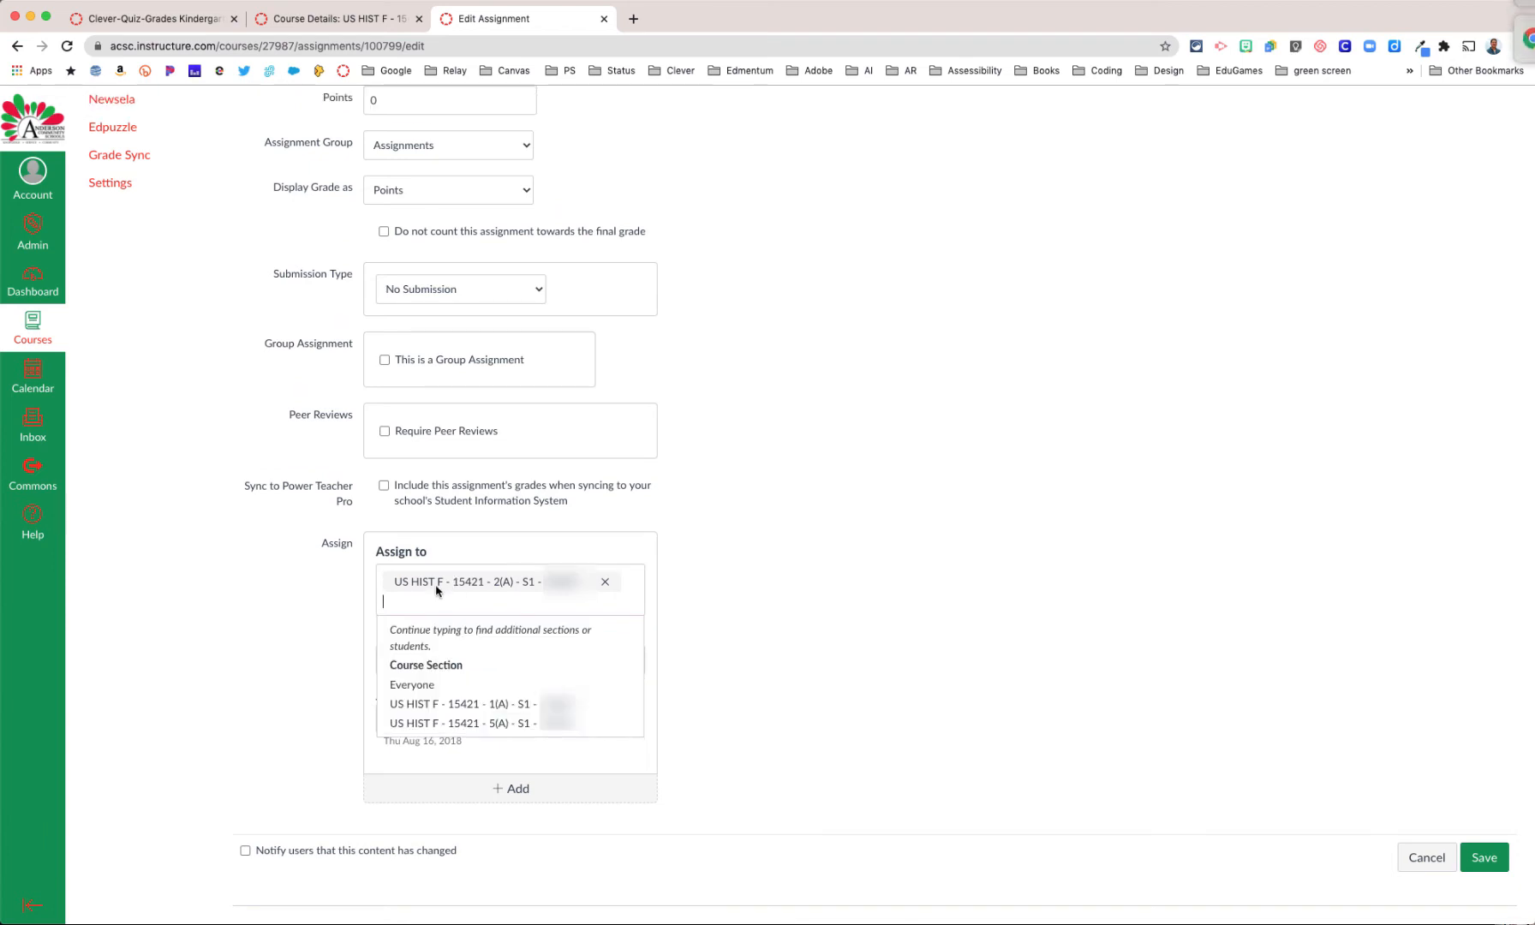
click(604, 582)
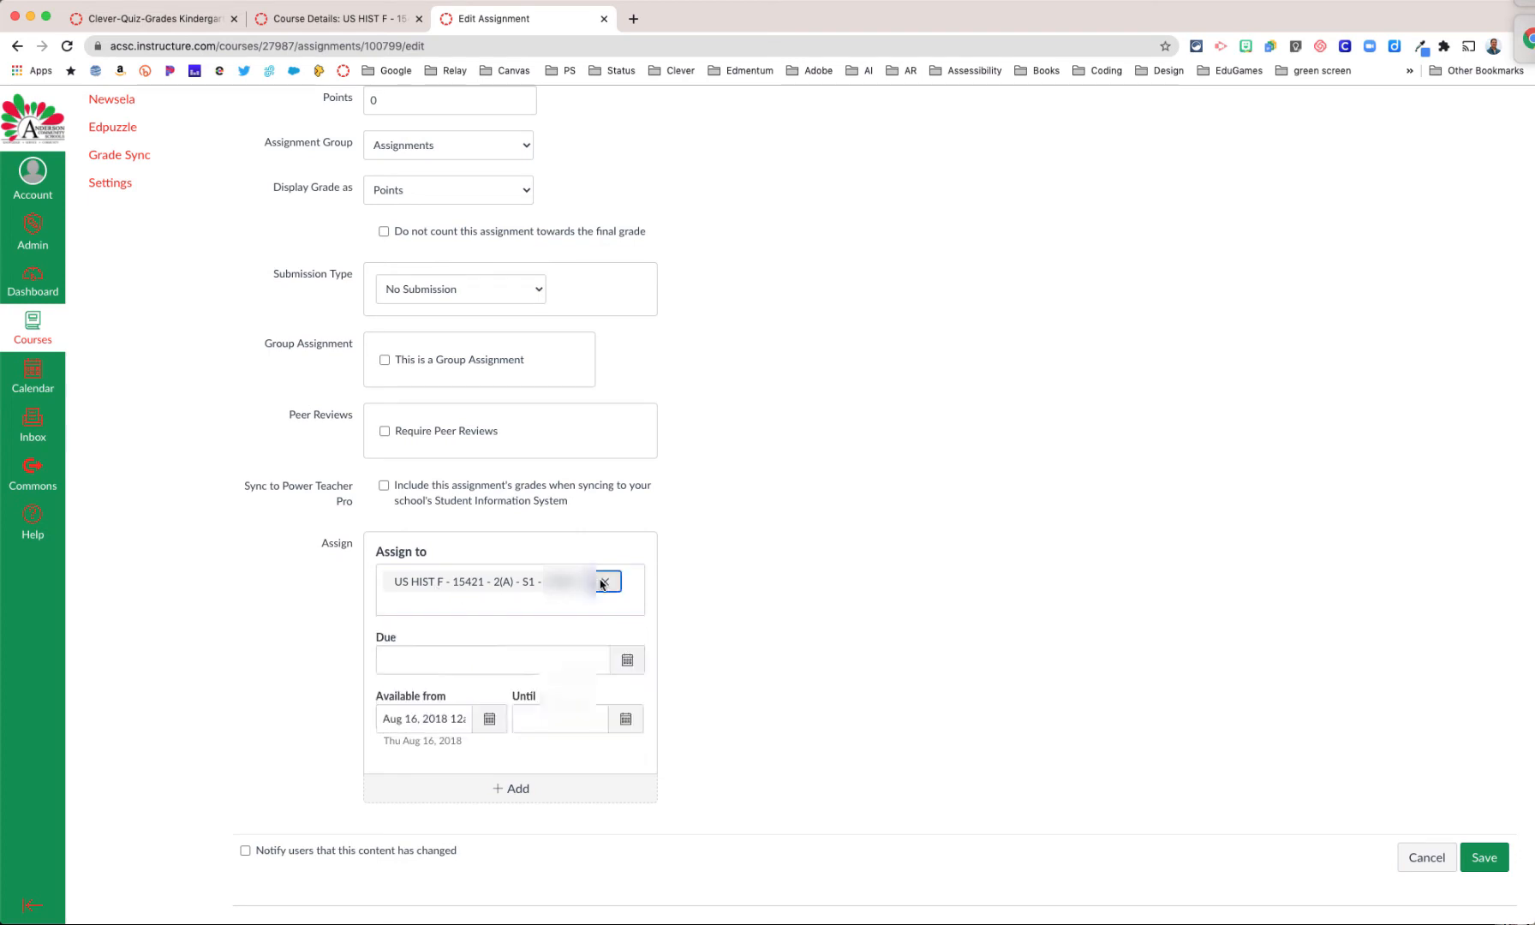
Step: Assign the Clever quiz to four individual students and remove Everyone Else from its assignees
click(187, 12)
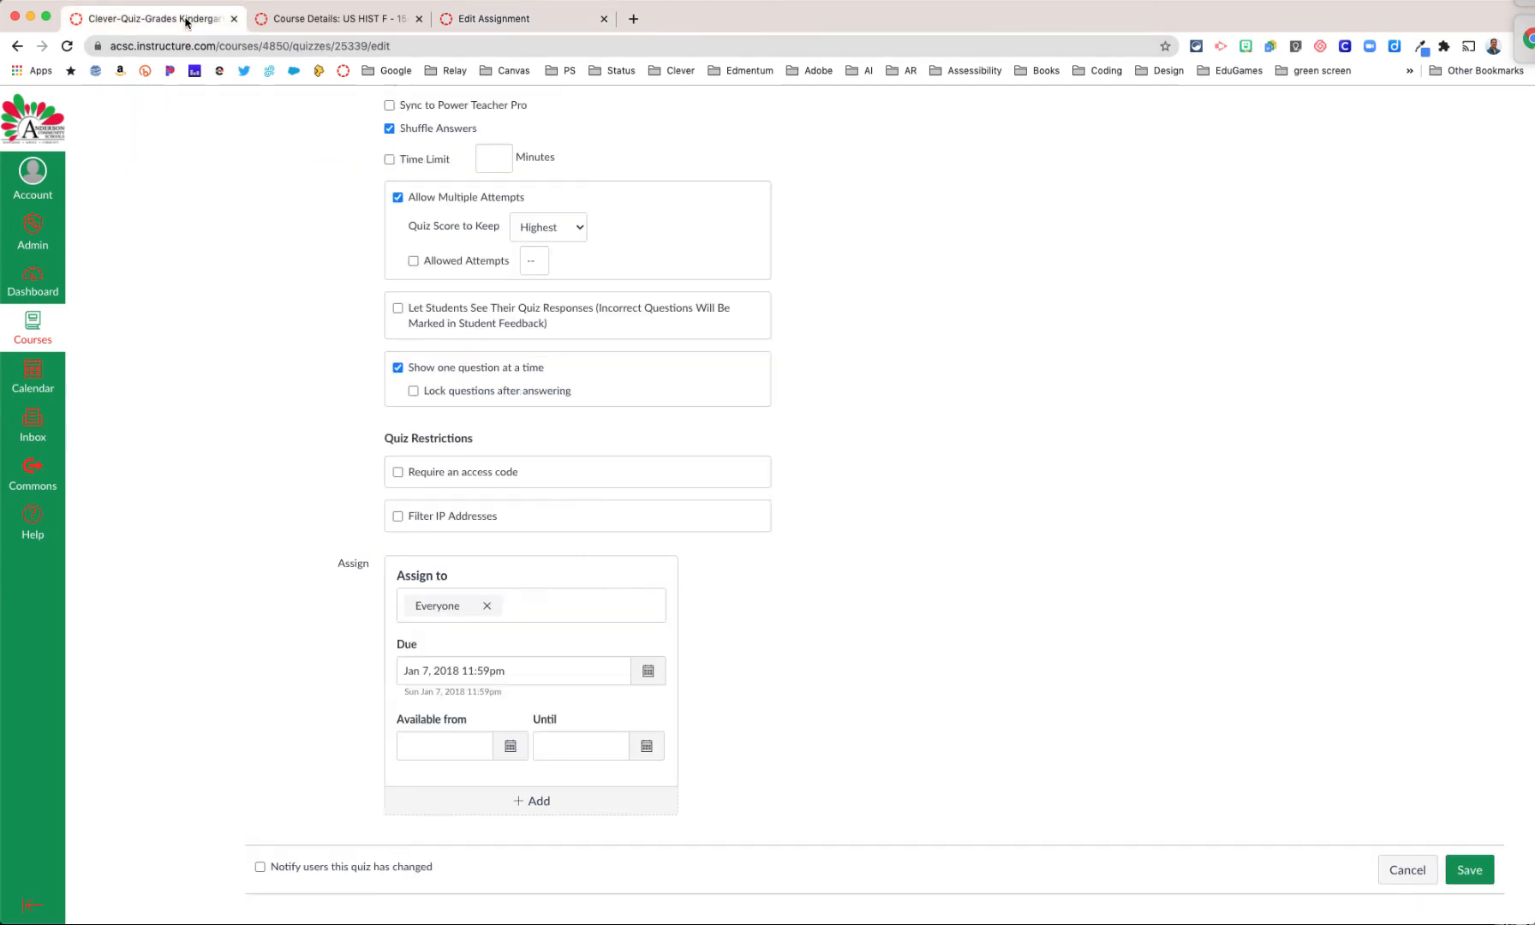
click(555, 606)
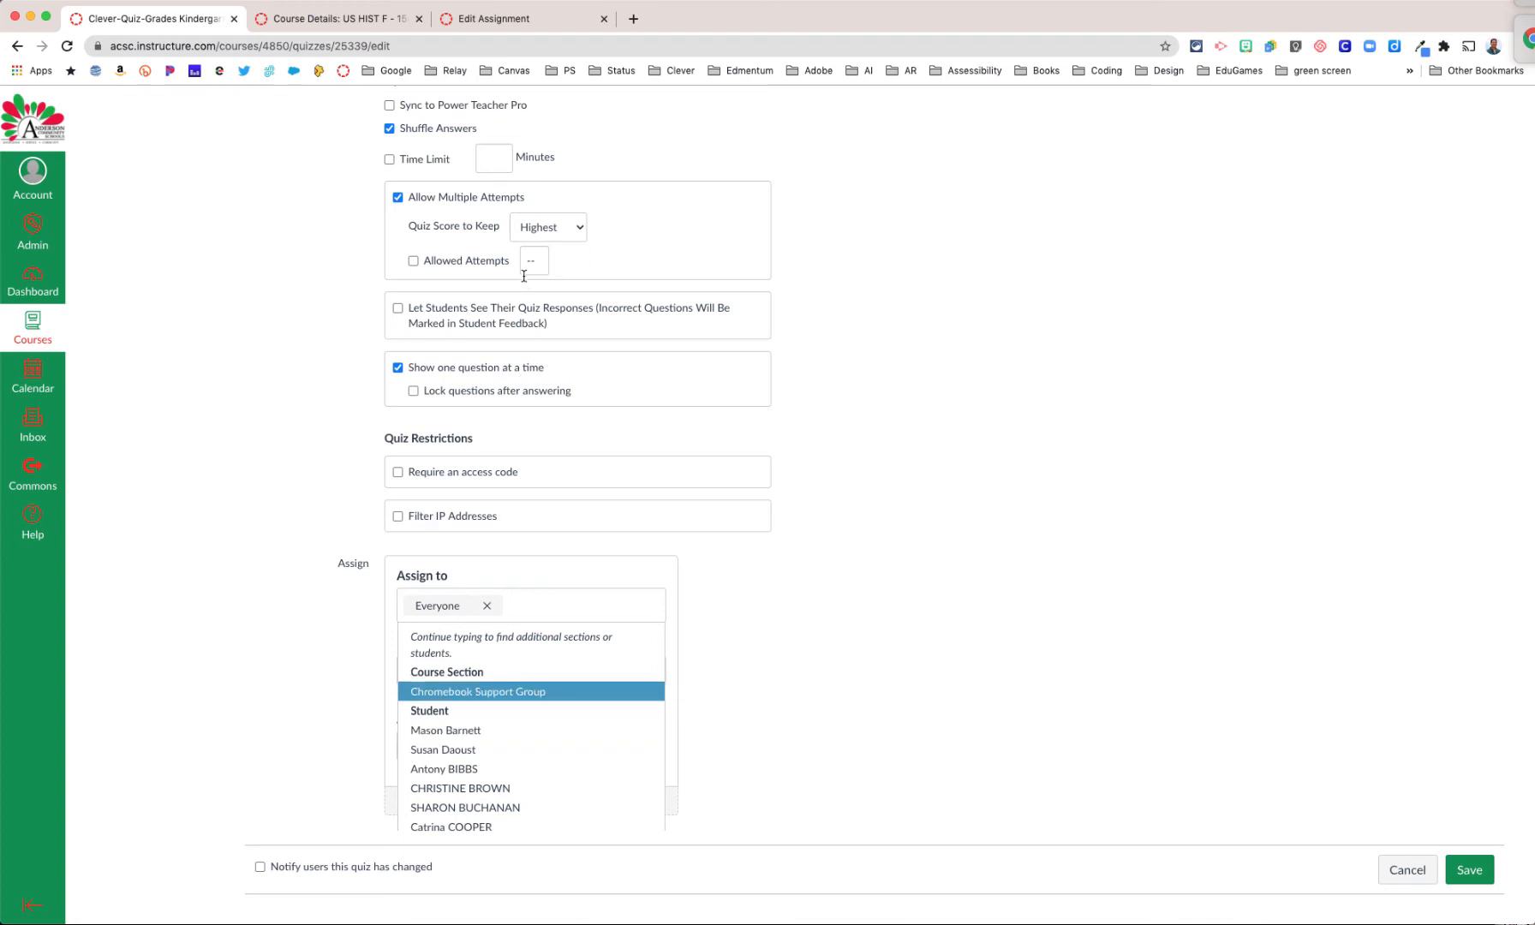
scroll(506, 304, up, 3)
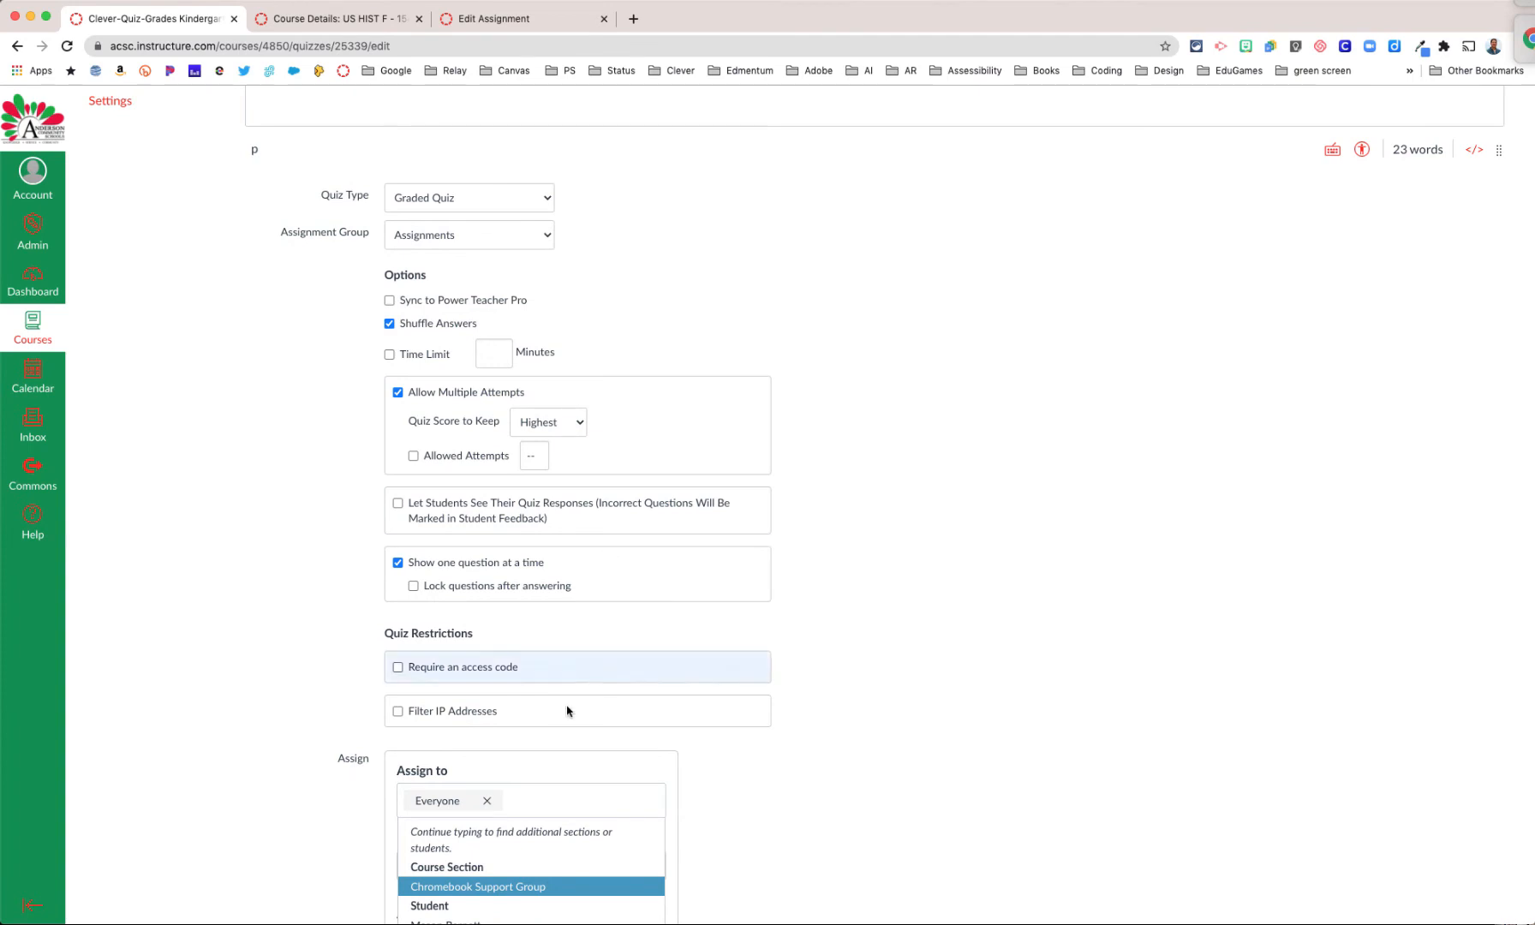
scroll(538, 724, down, 1)
scroll(538, 714, down, 3)
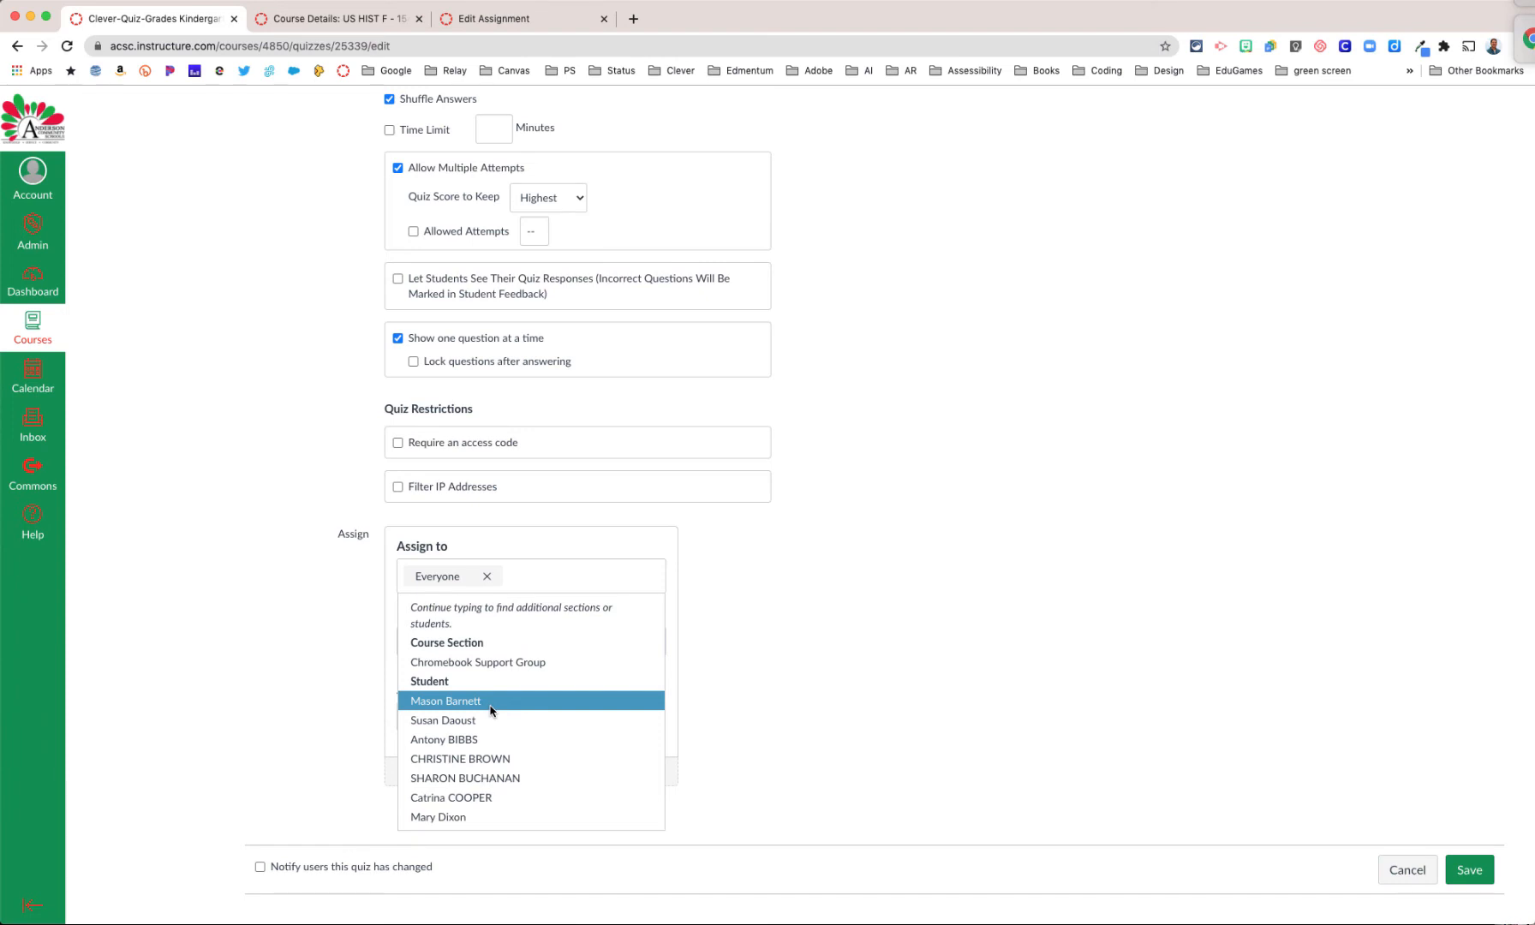
click(491, 710)
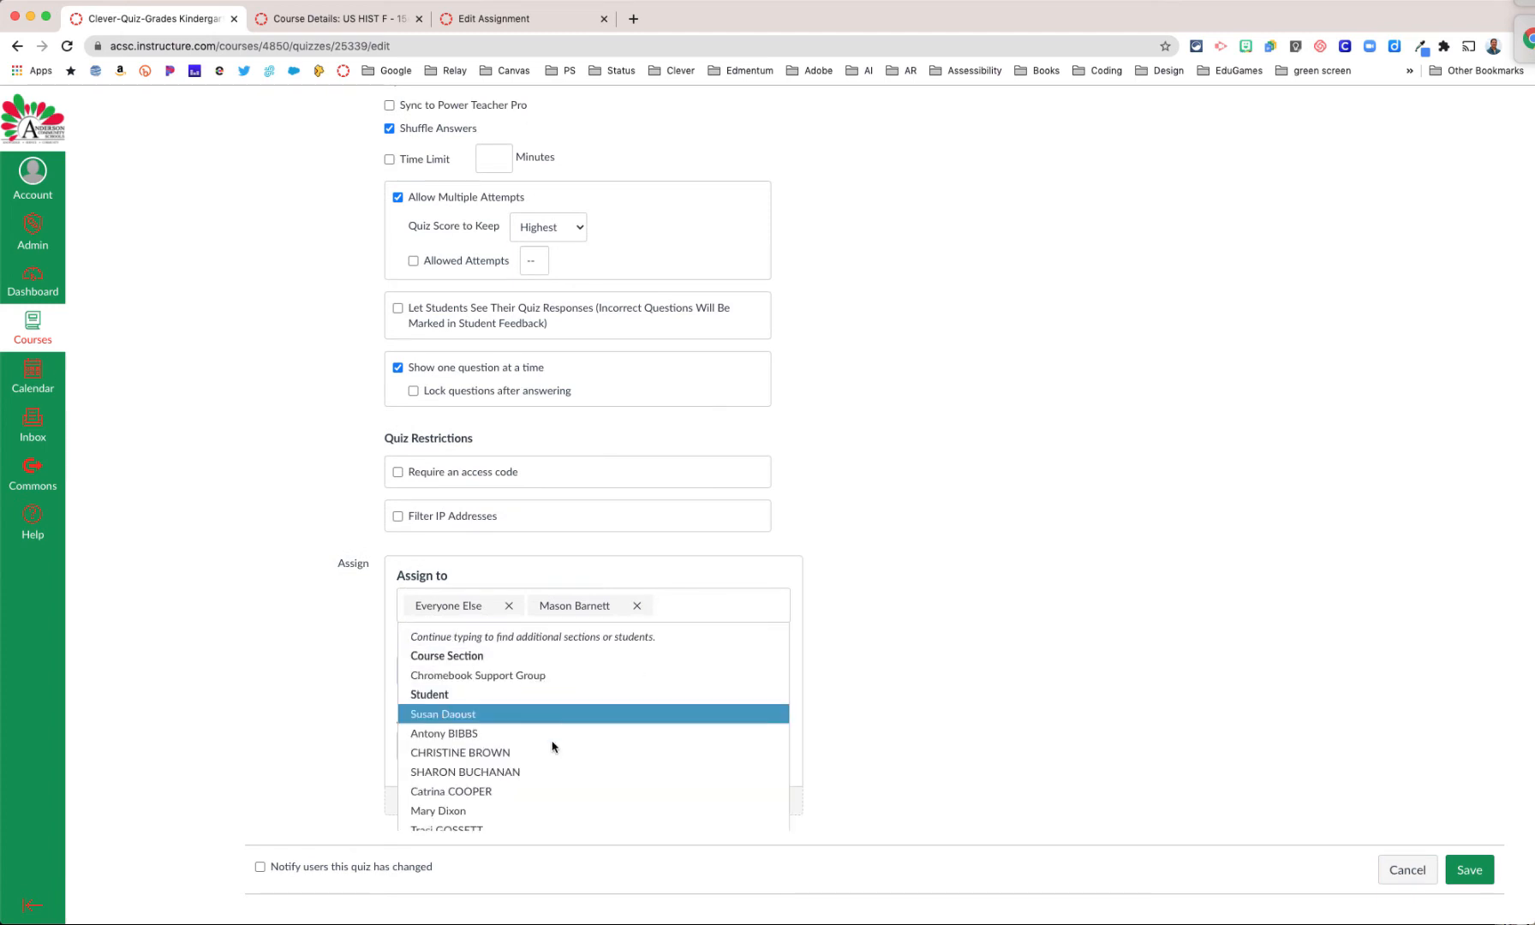
click(553, 752)
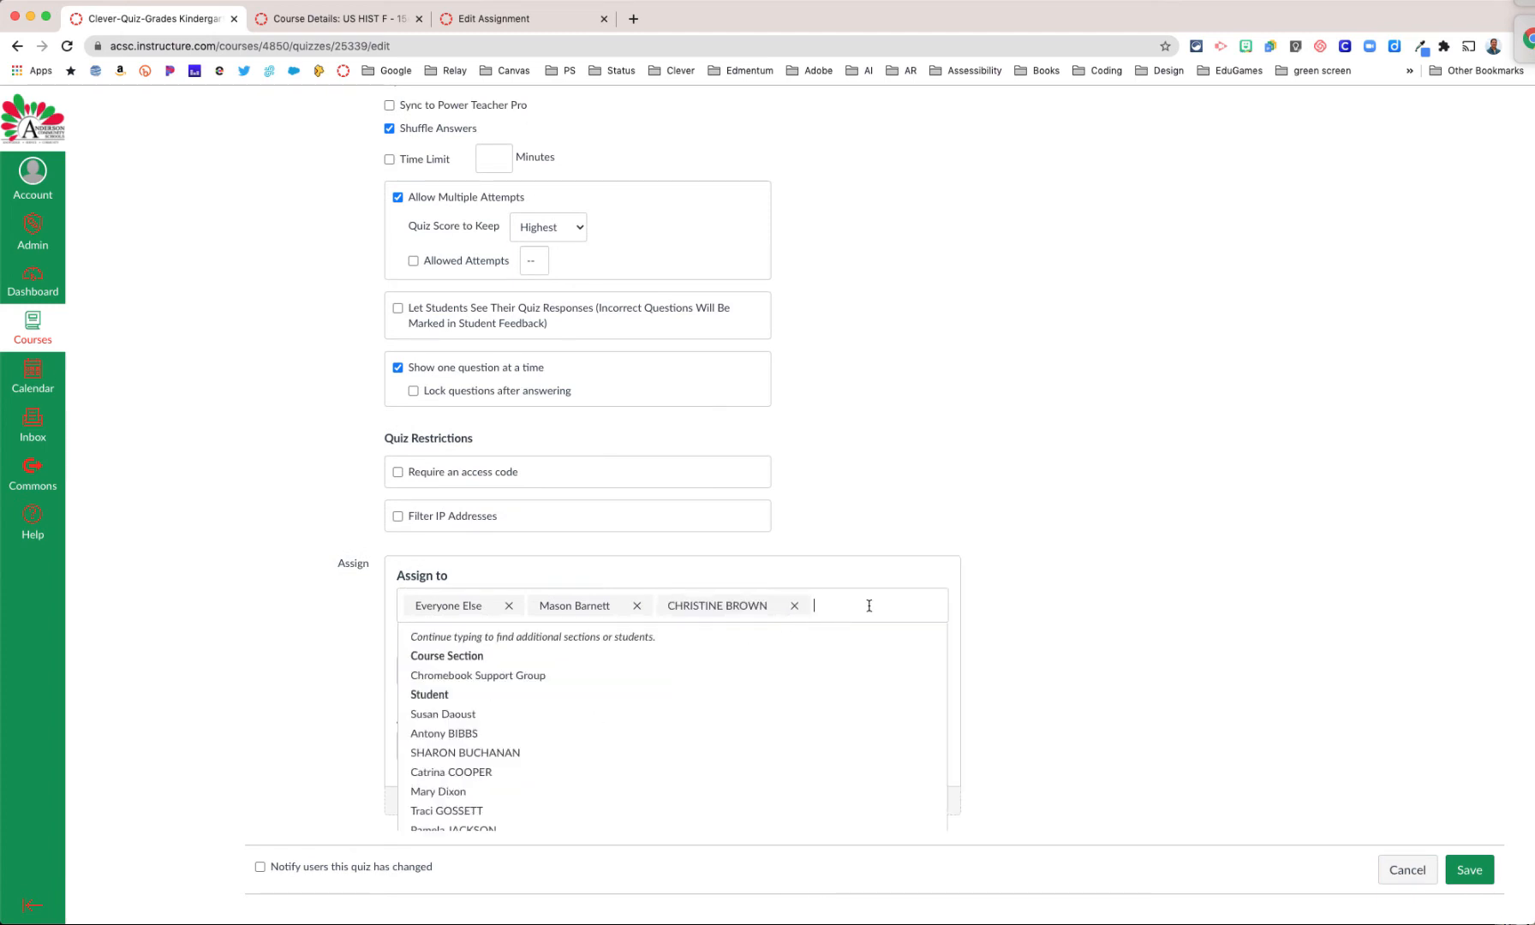
click(476, 776)
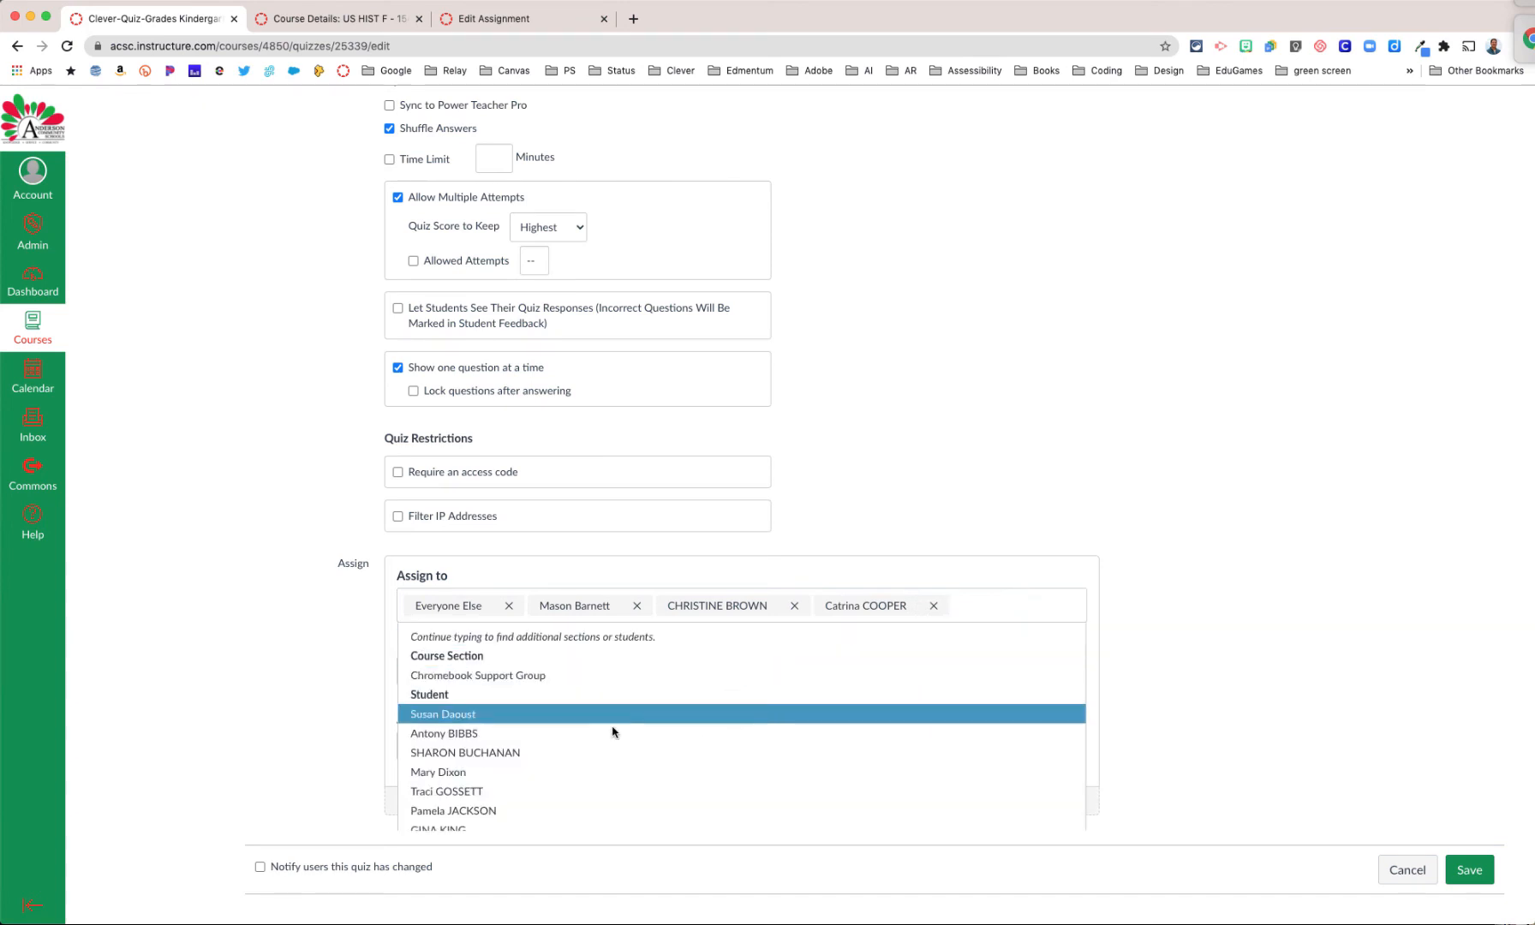
click(493, 810)
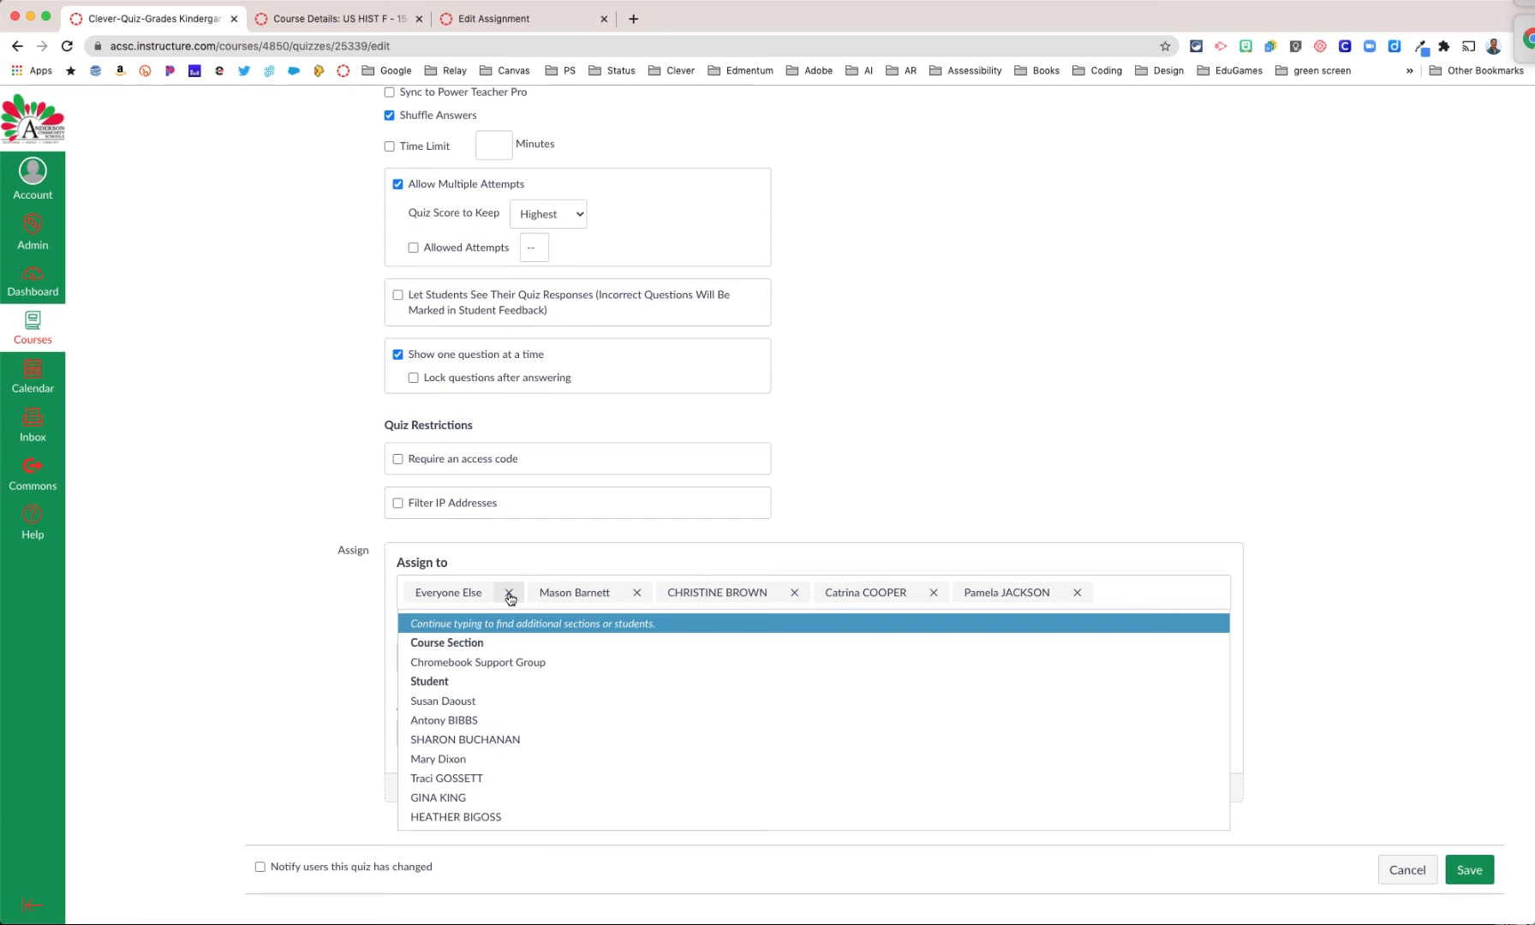
scroll(510, 598, up, 1)
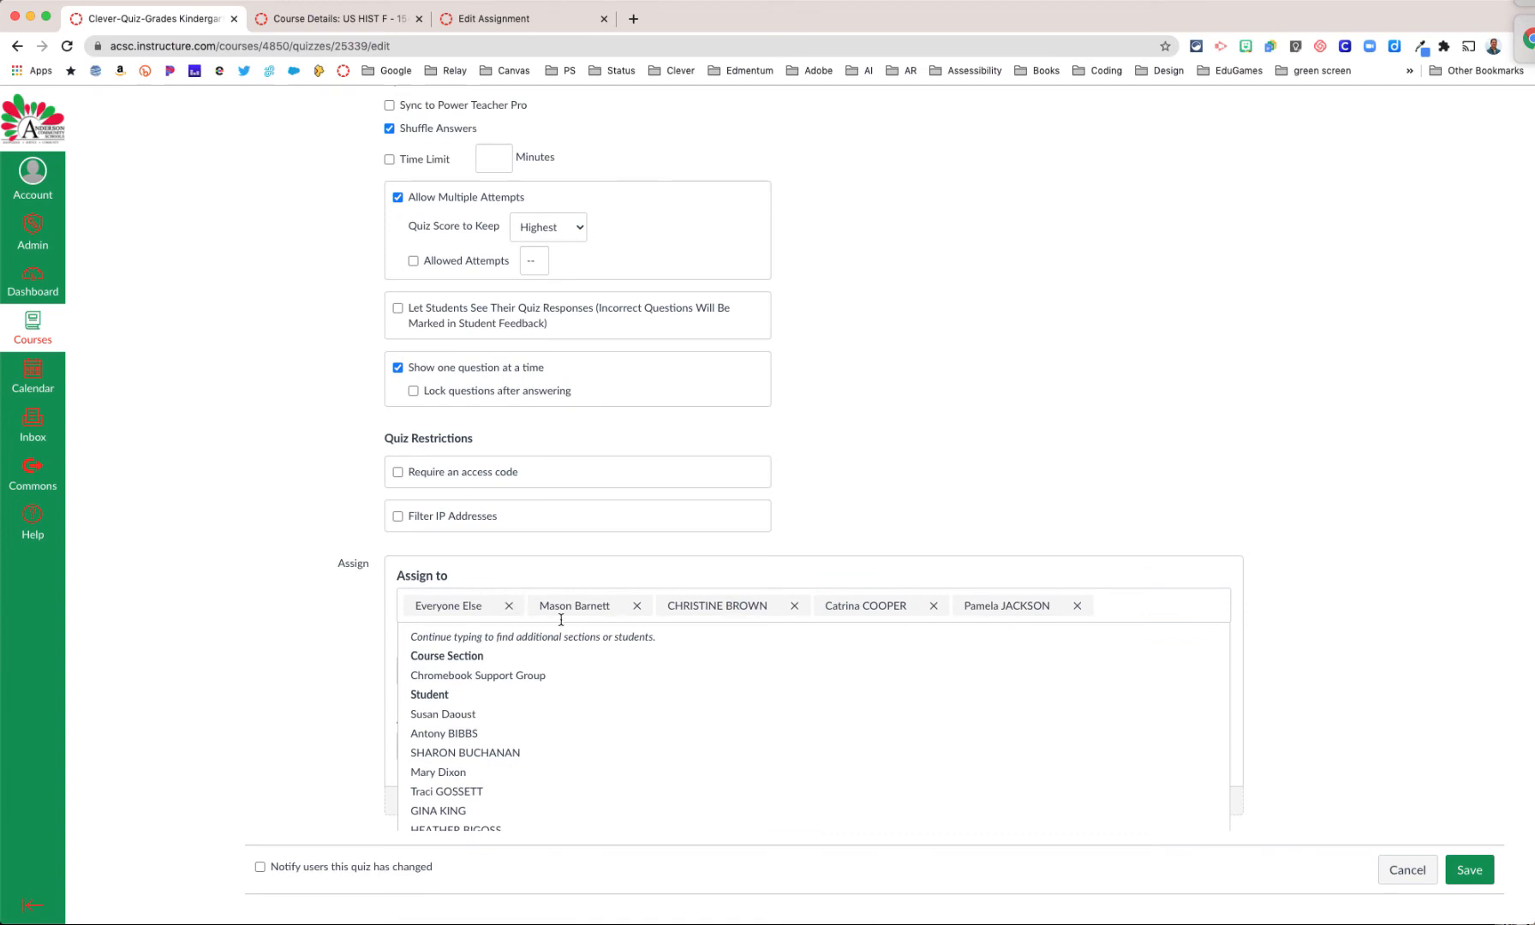
click(511, 607)
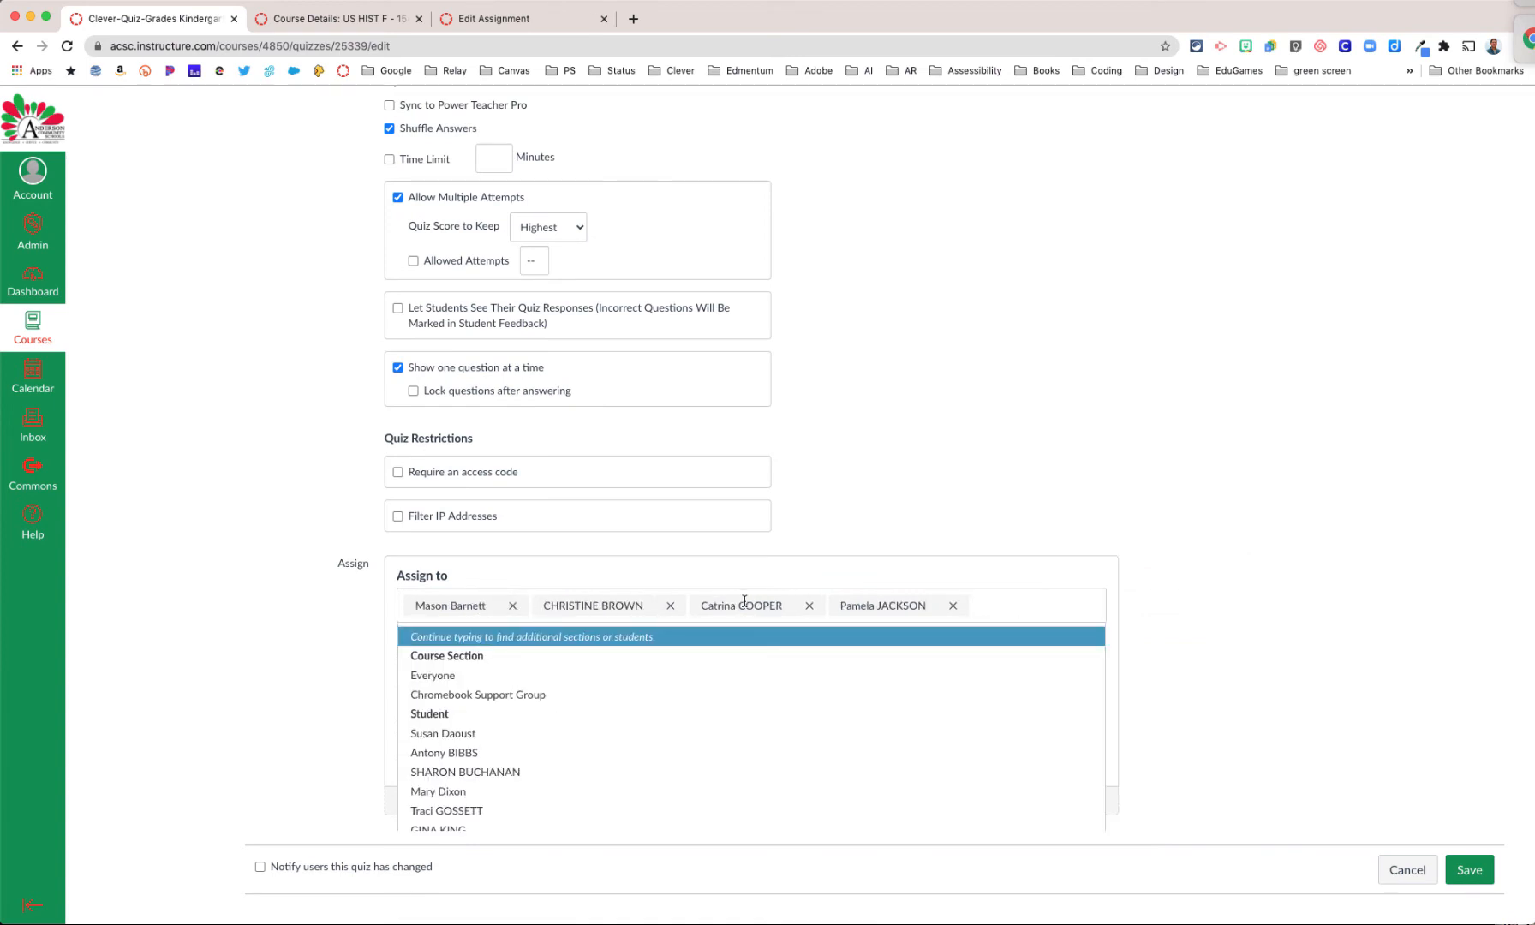
Step: Remove all four individual students from the quiz's assignees
click(952, 606)
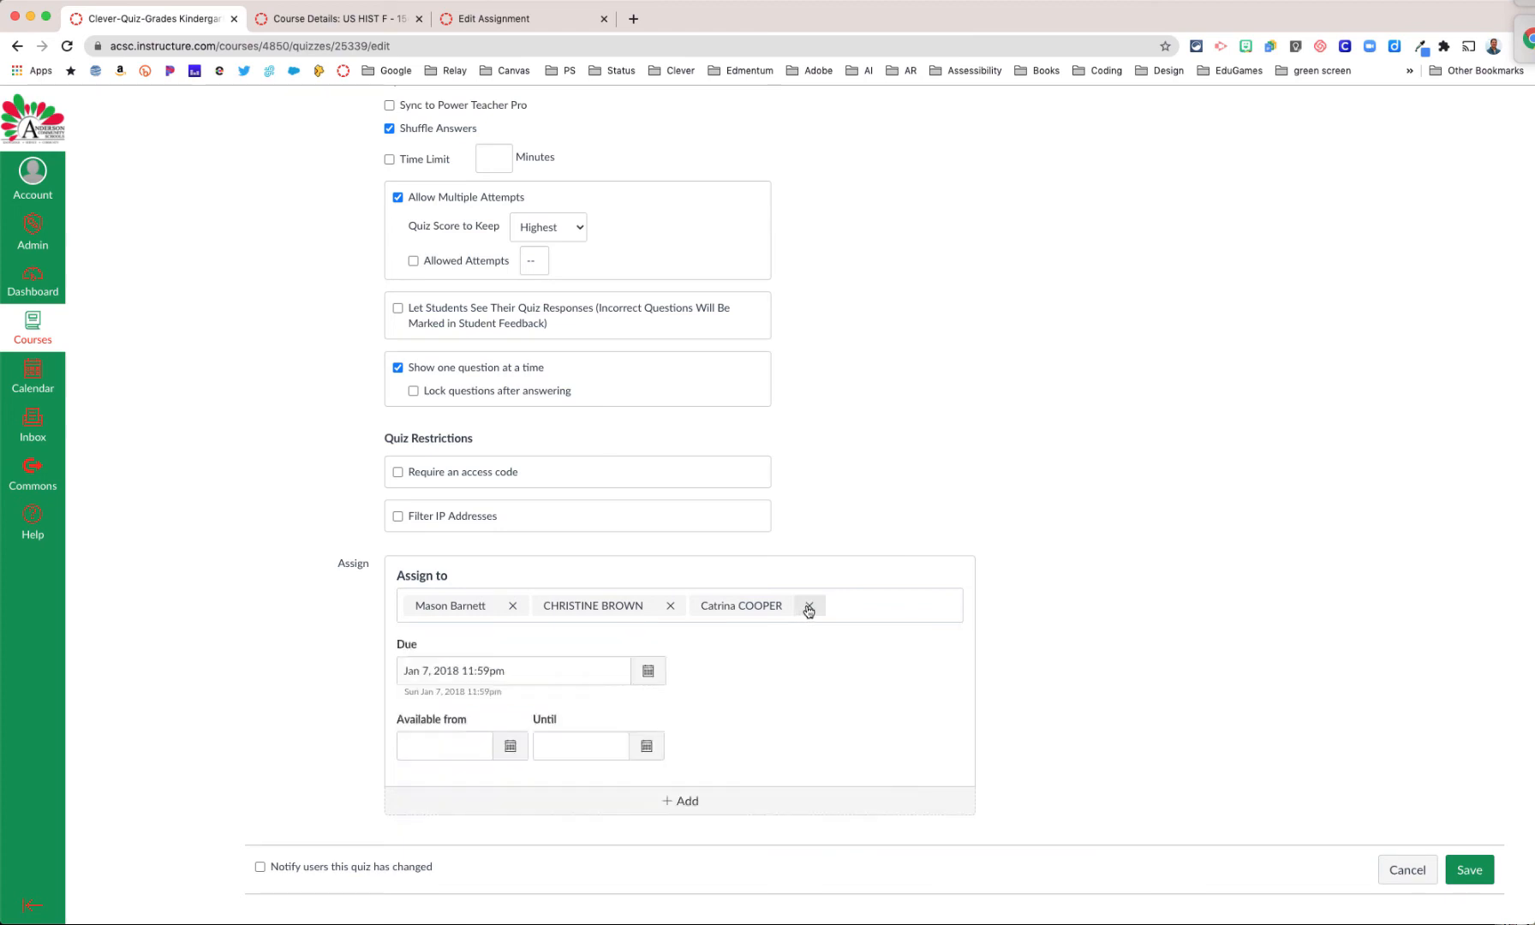
click(809, 607)
click(671, 606)
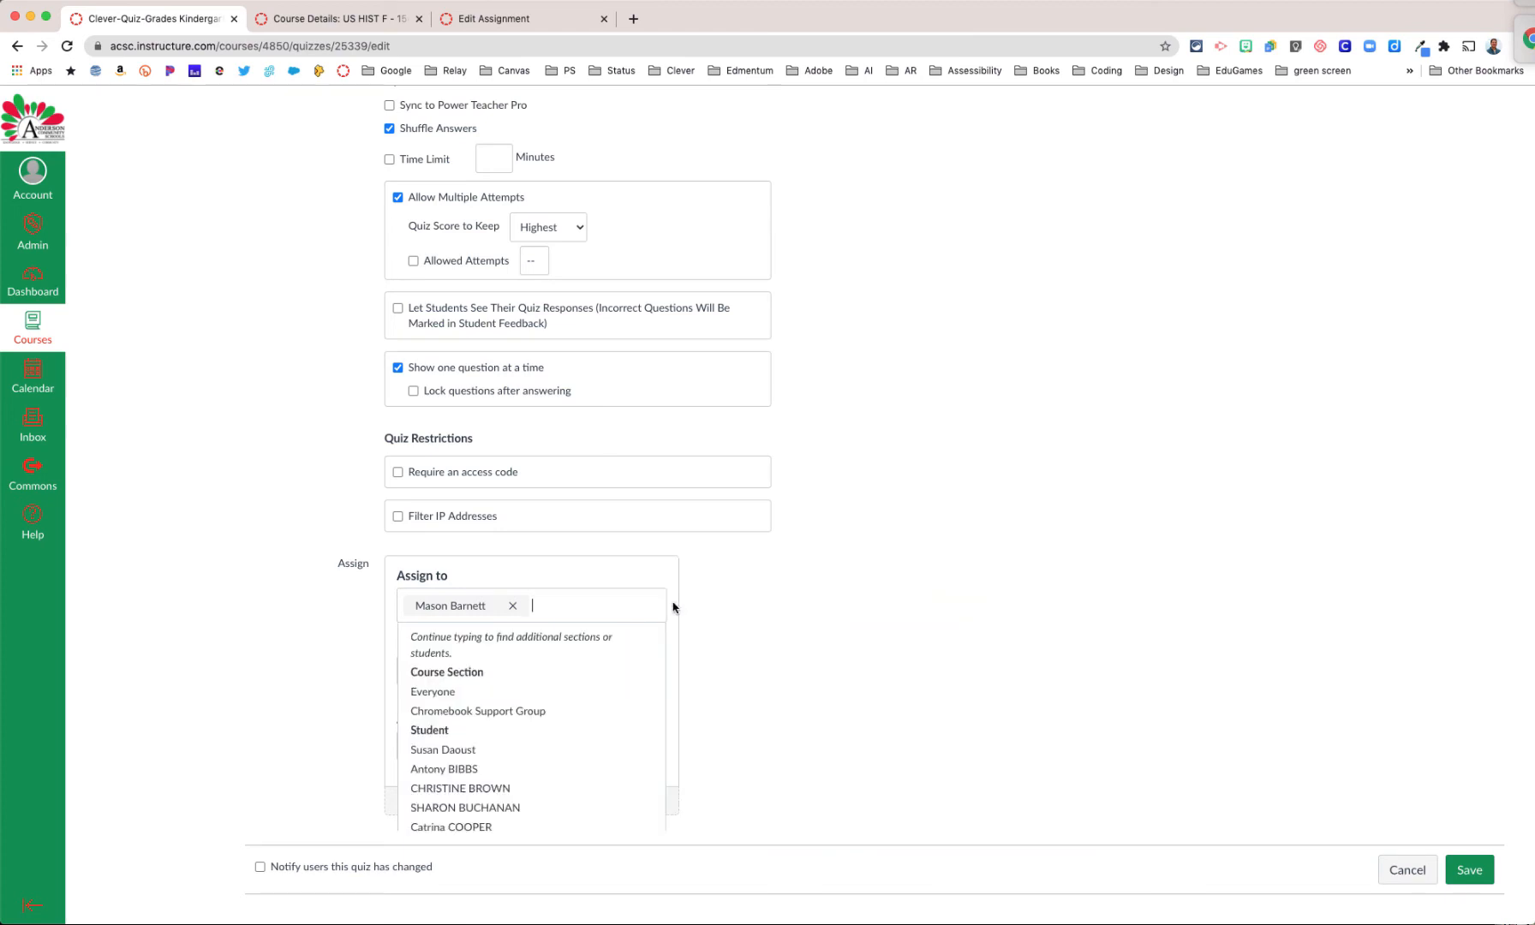
click(512, 605)
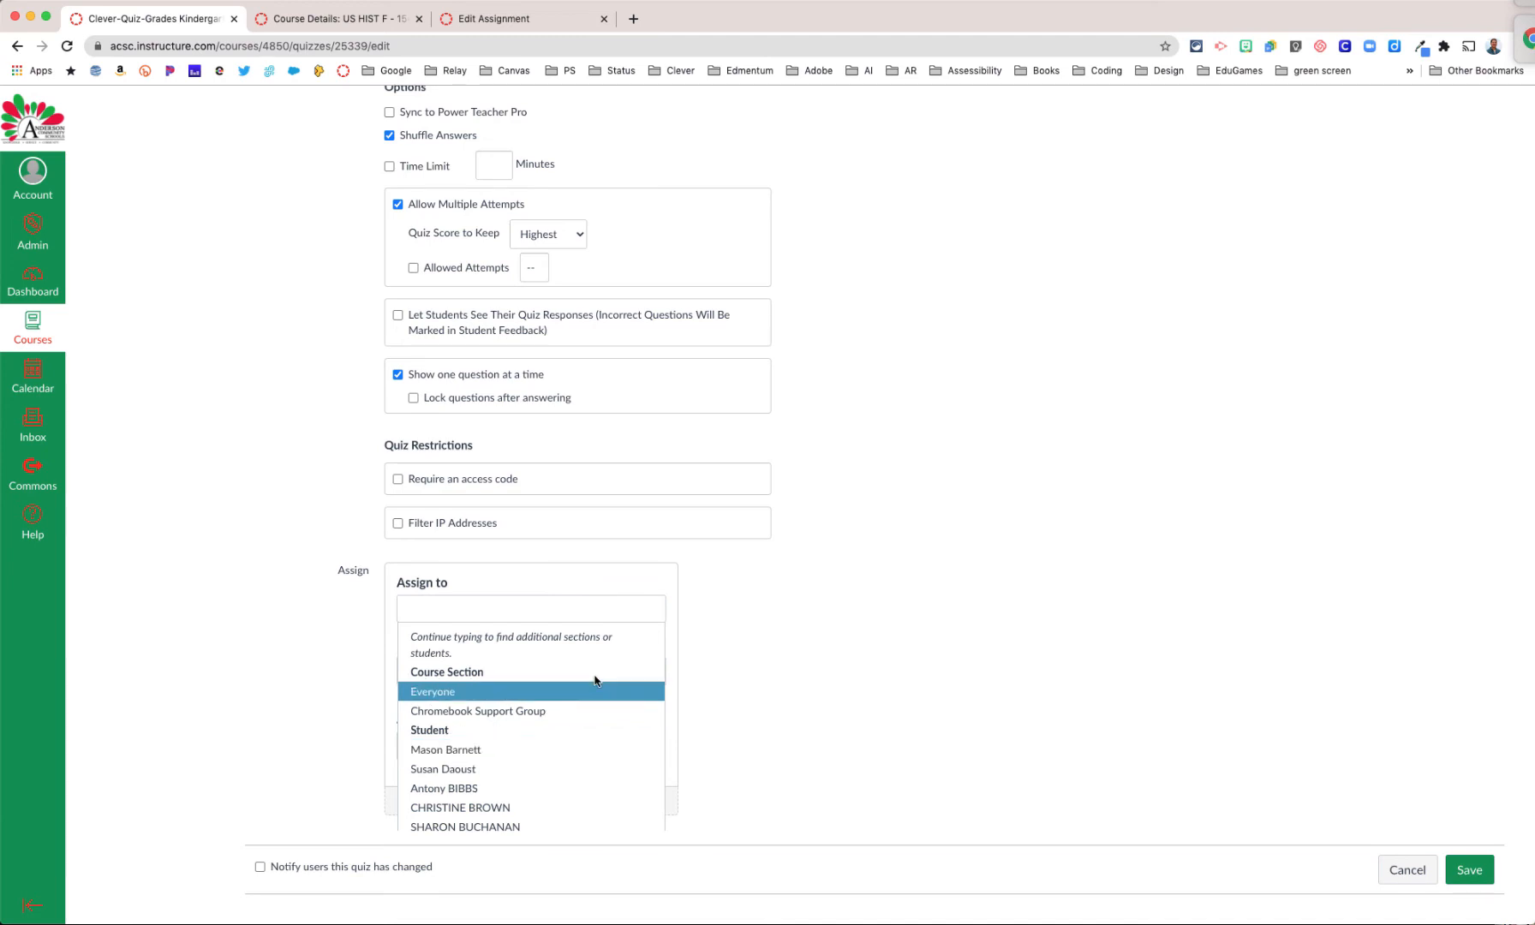
Step: Assign the Clever quiz to two individual students from the course's student list
scroll(577, 750, down, 1)
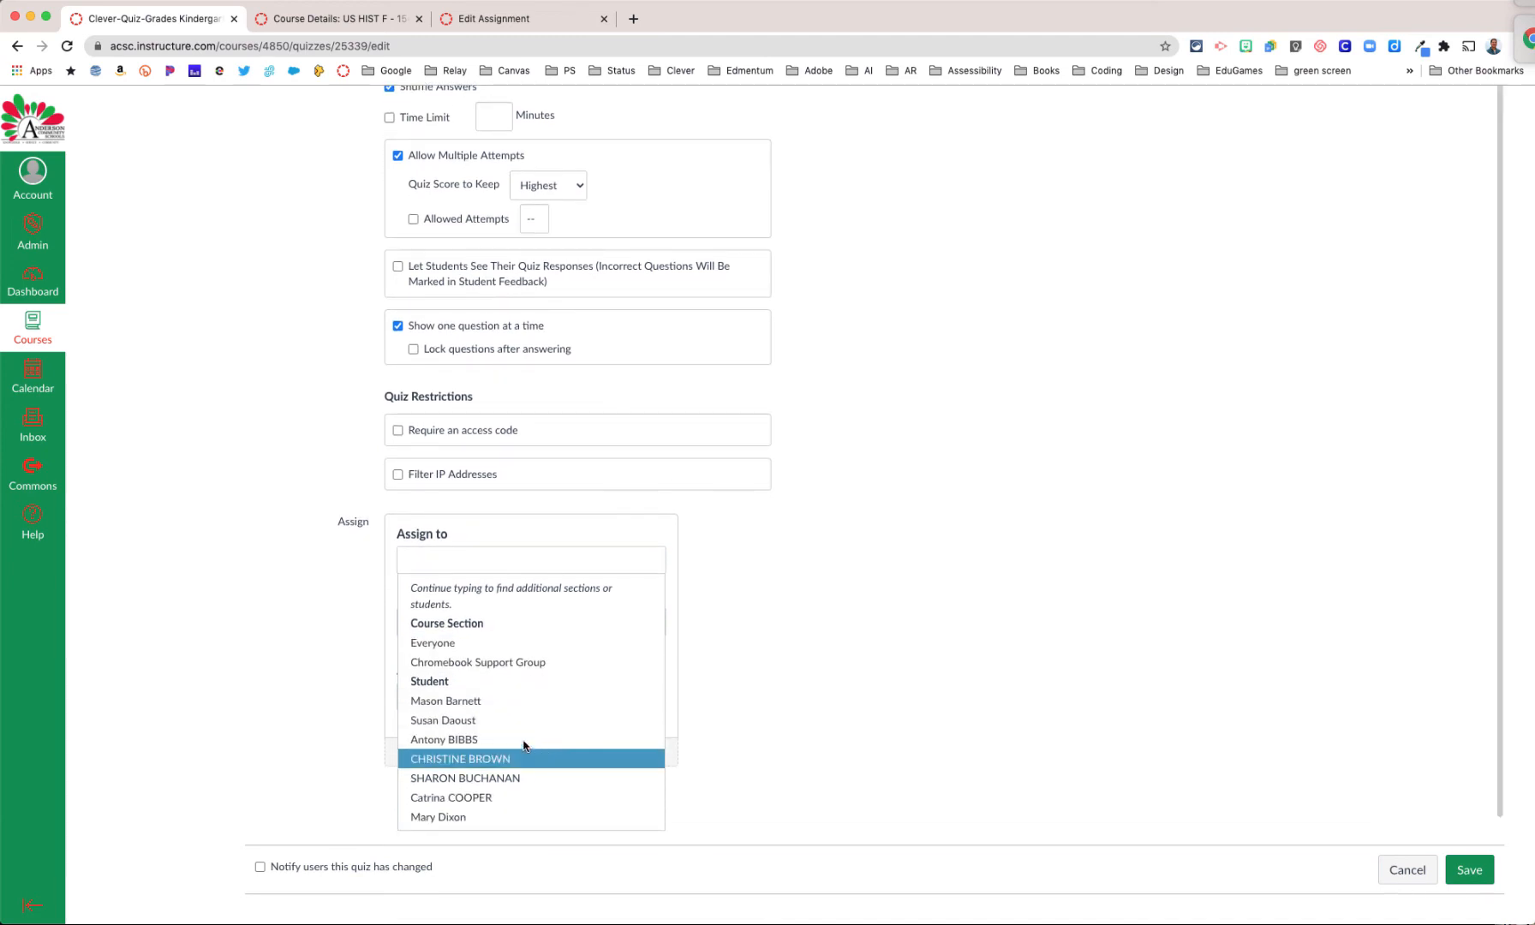
click(510, 736)
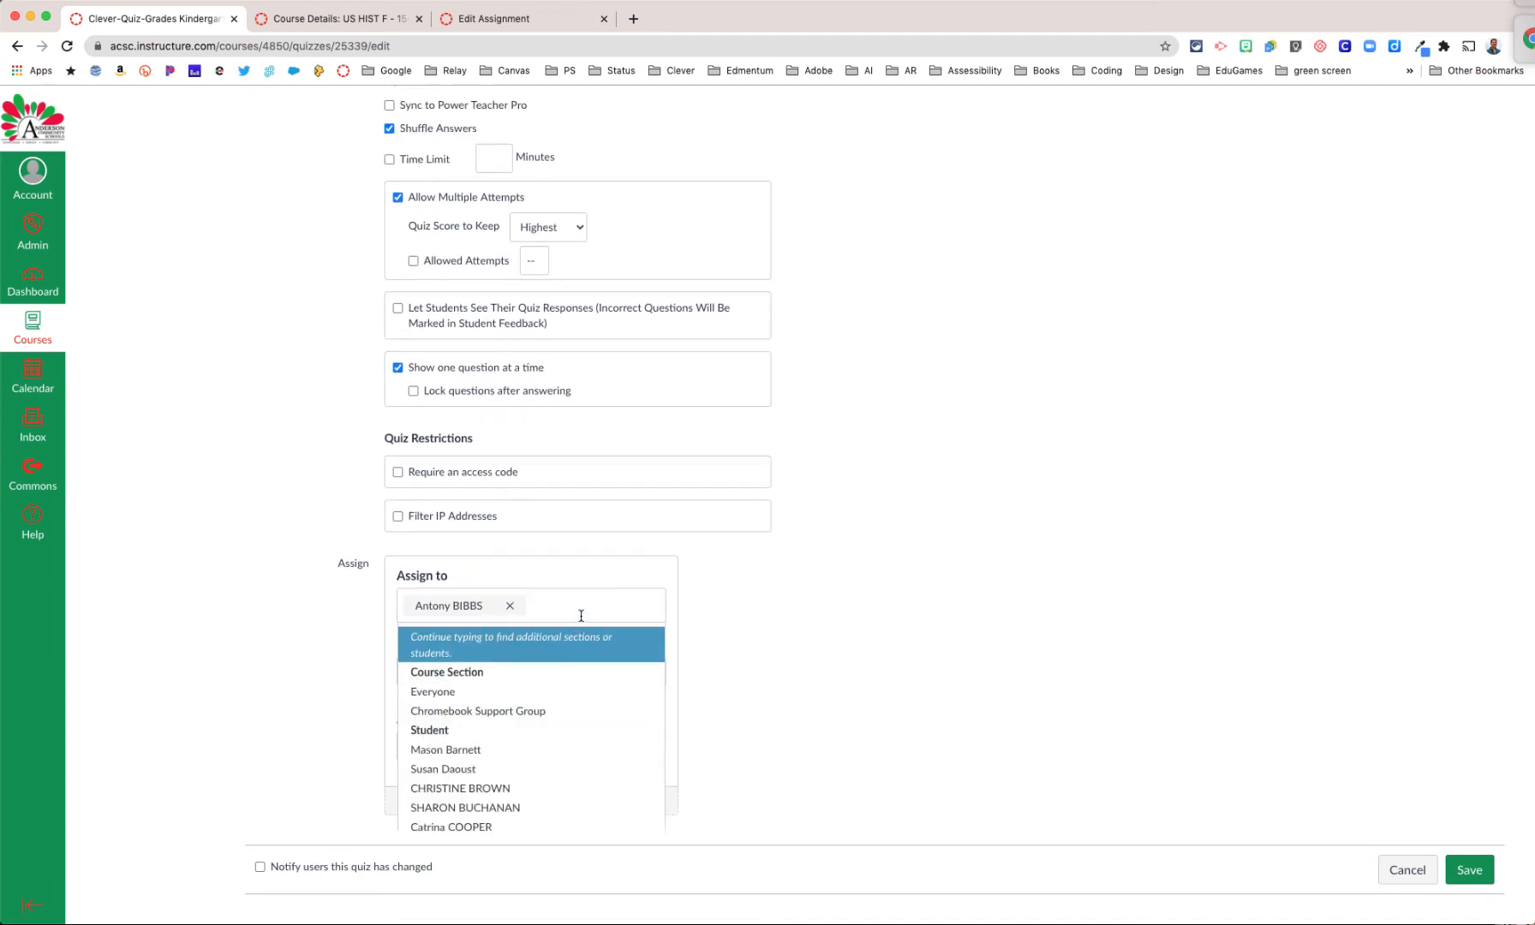
click(514, 788)
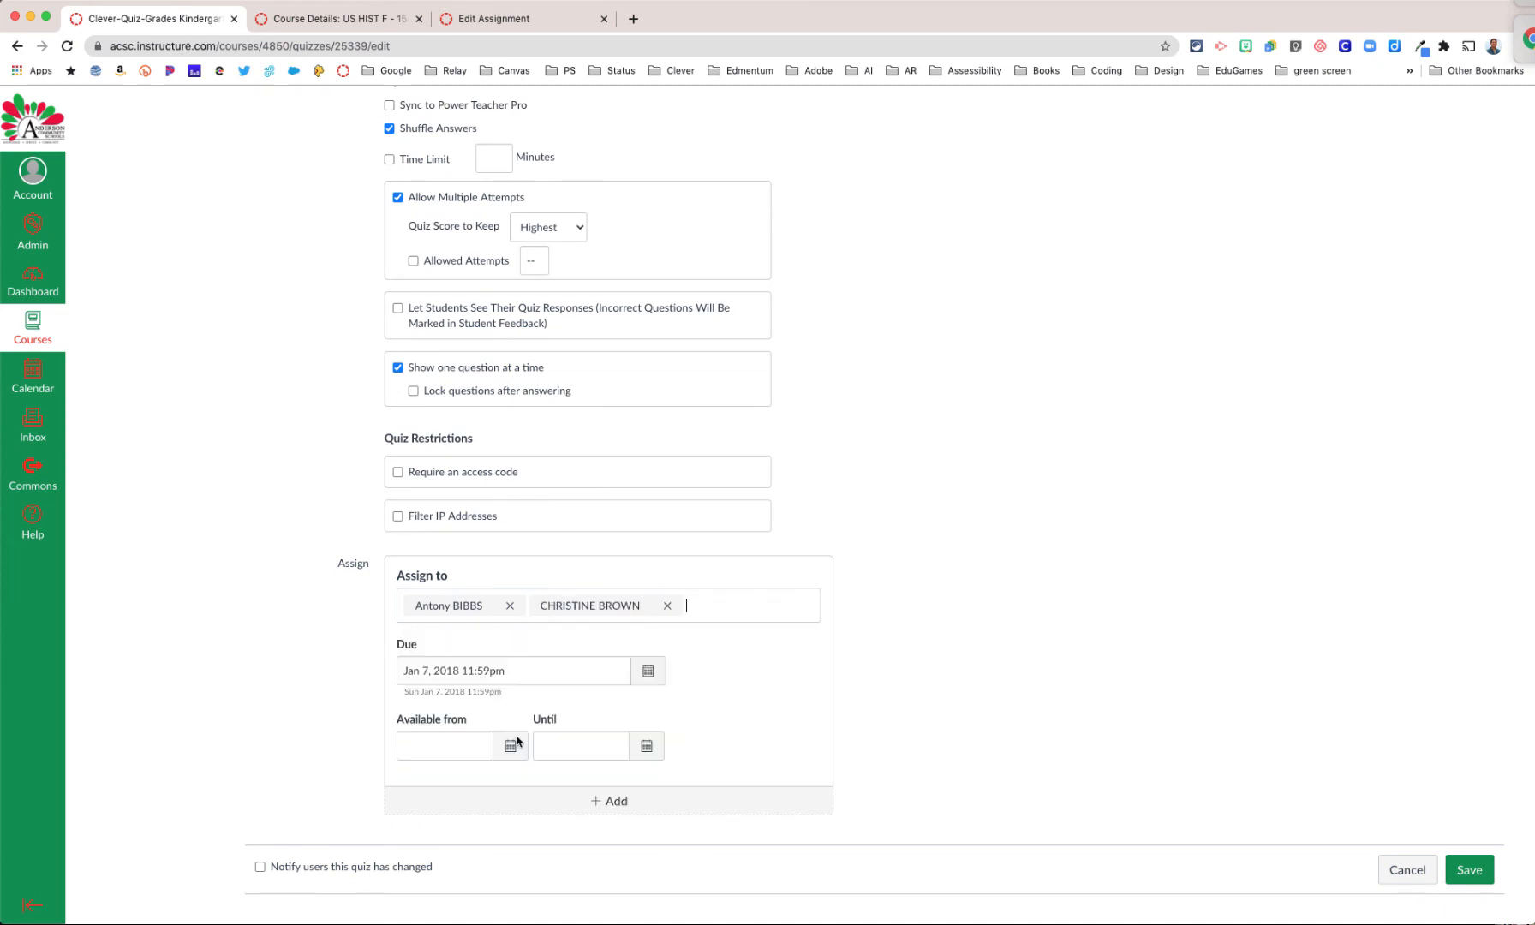
Step: Add a third individual student from the course's student list to the Clever quiz's assignees
click(735, 606)
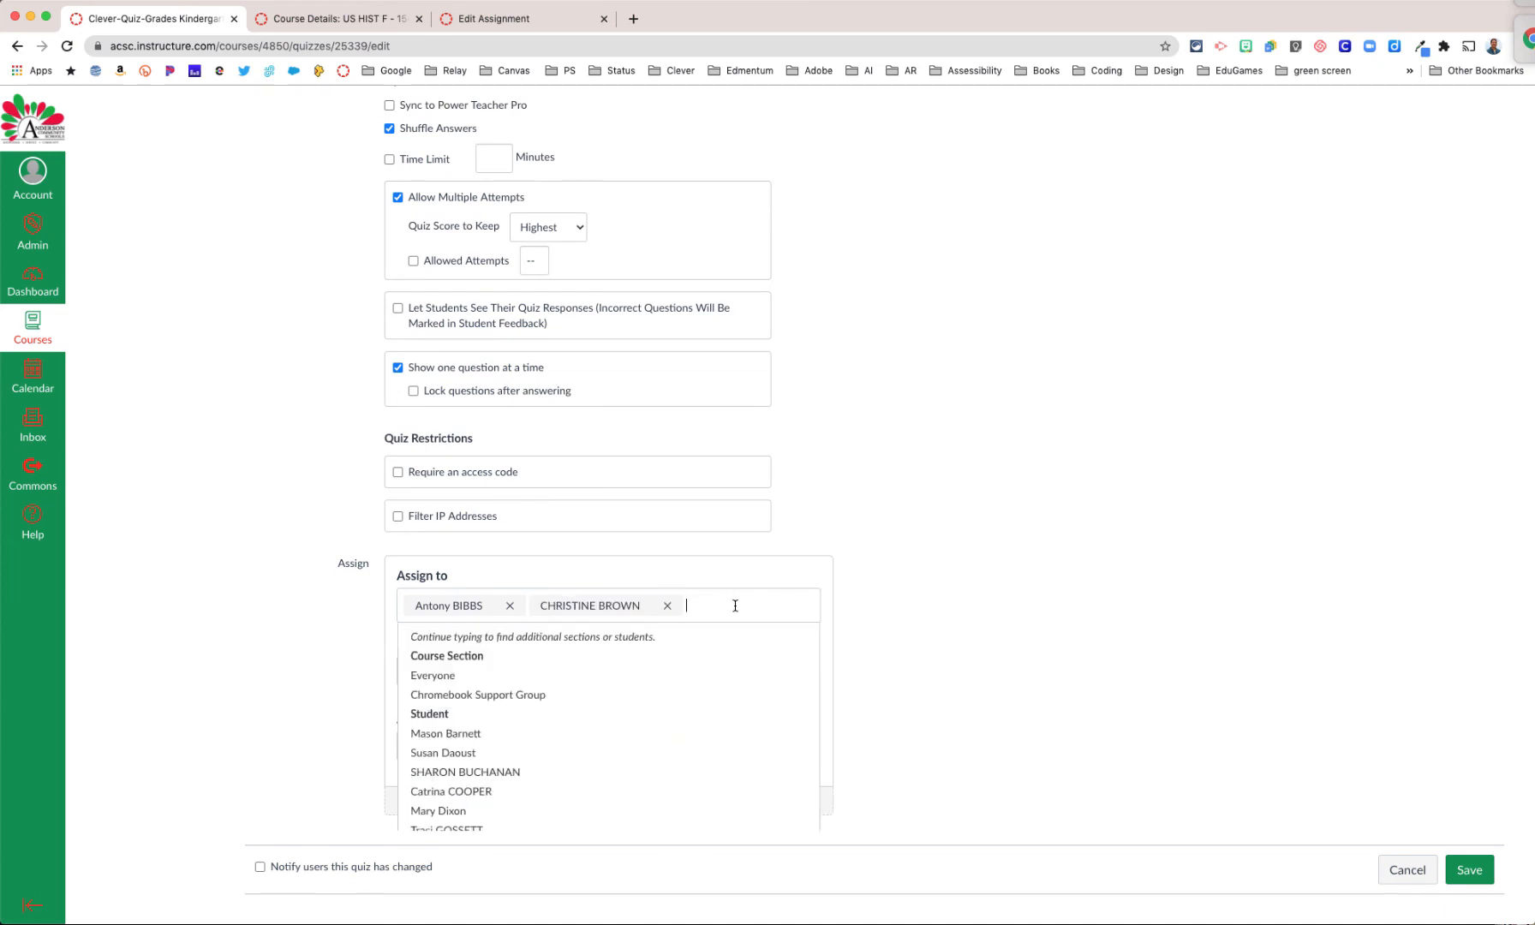
click(519, 792)
click(523, 617)
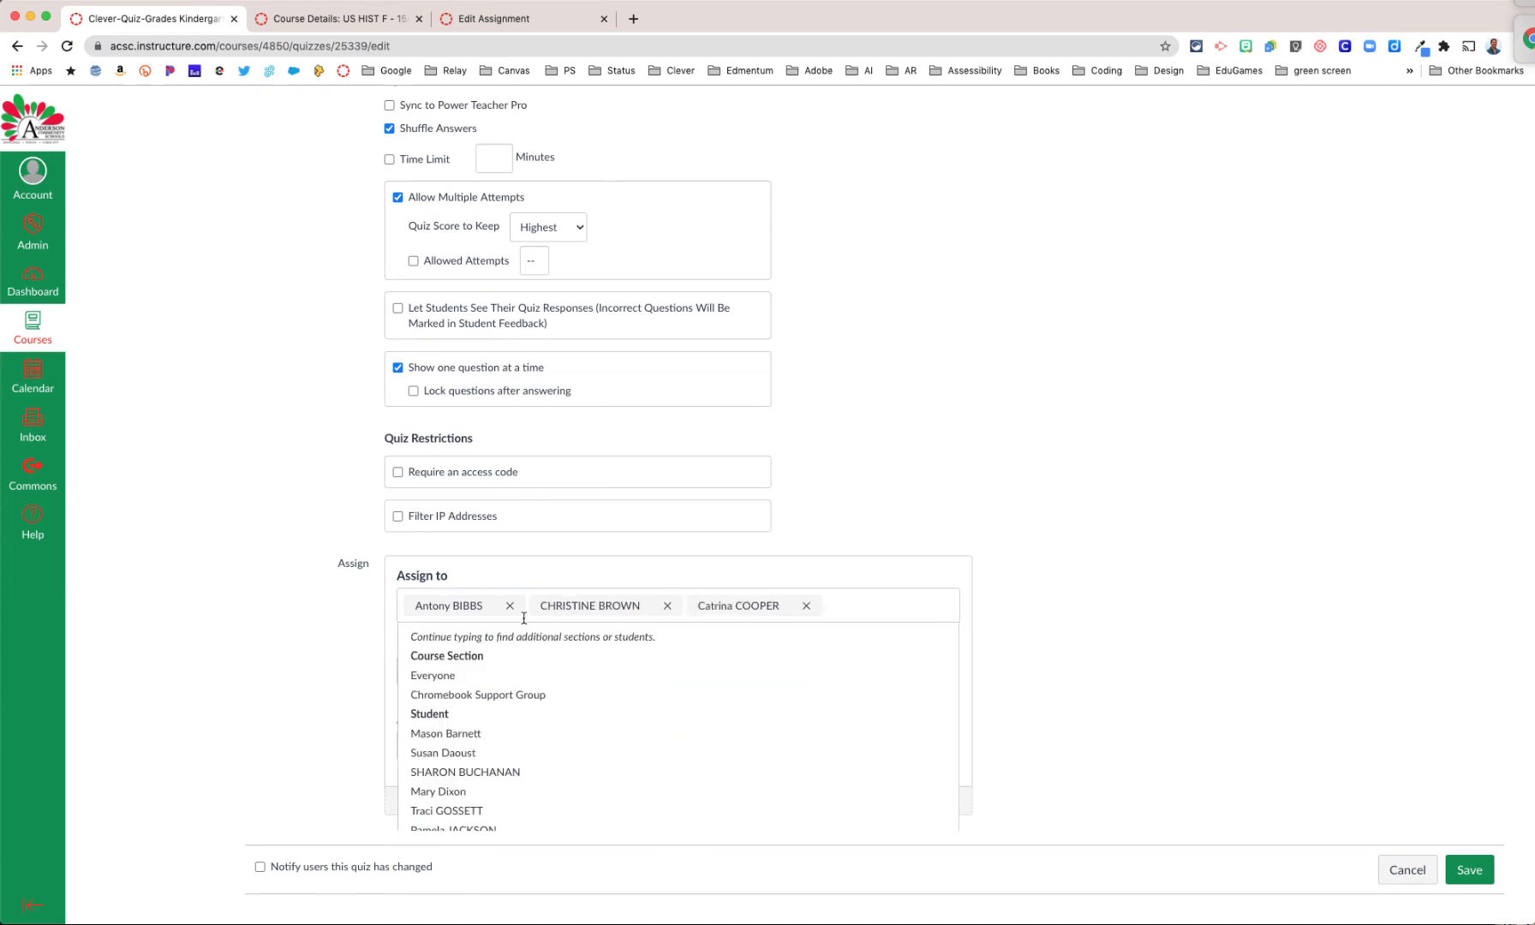
click(898, 606)
click(1128, 612)
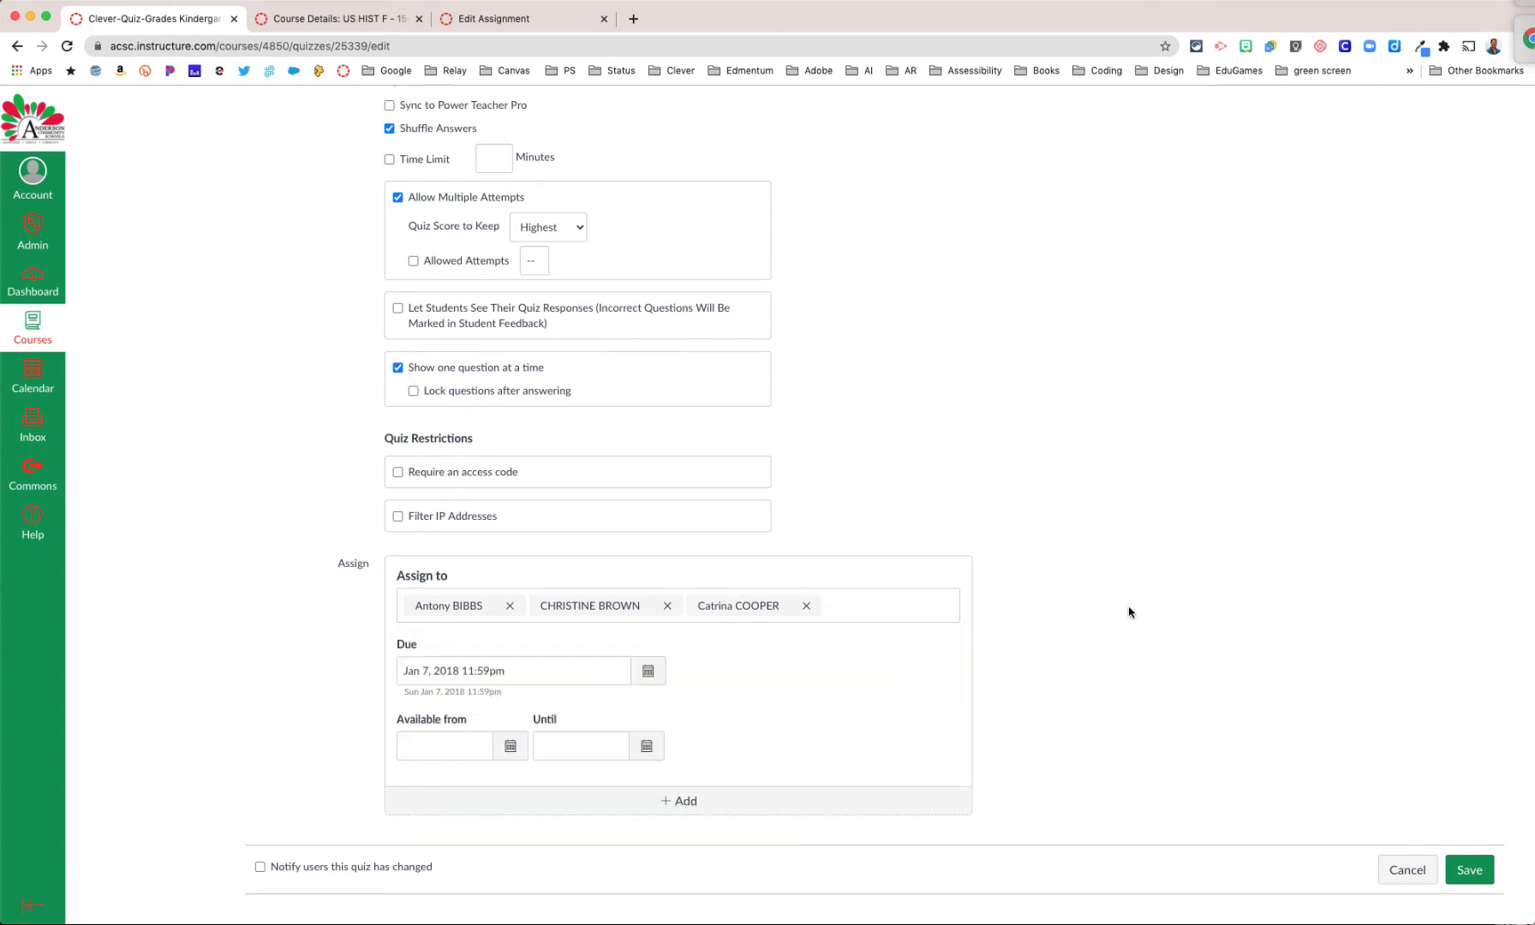
Step: Add a second assignment group to the quiz, below the first, and assign it to one individual student
click(680, 802)
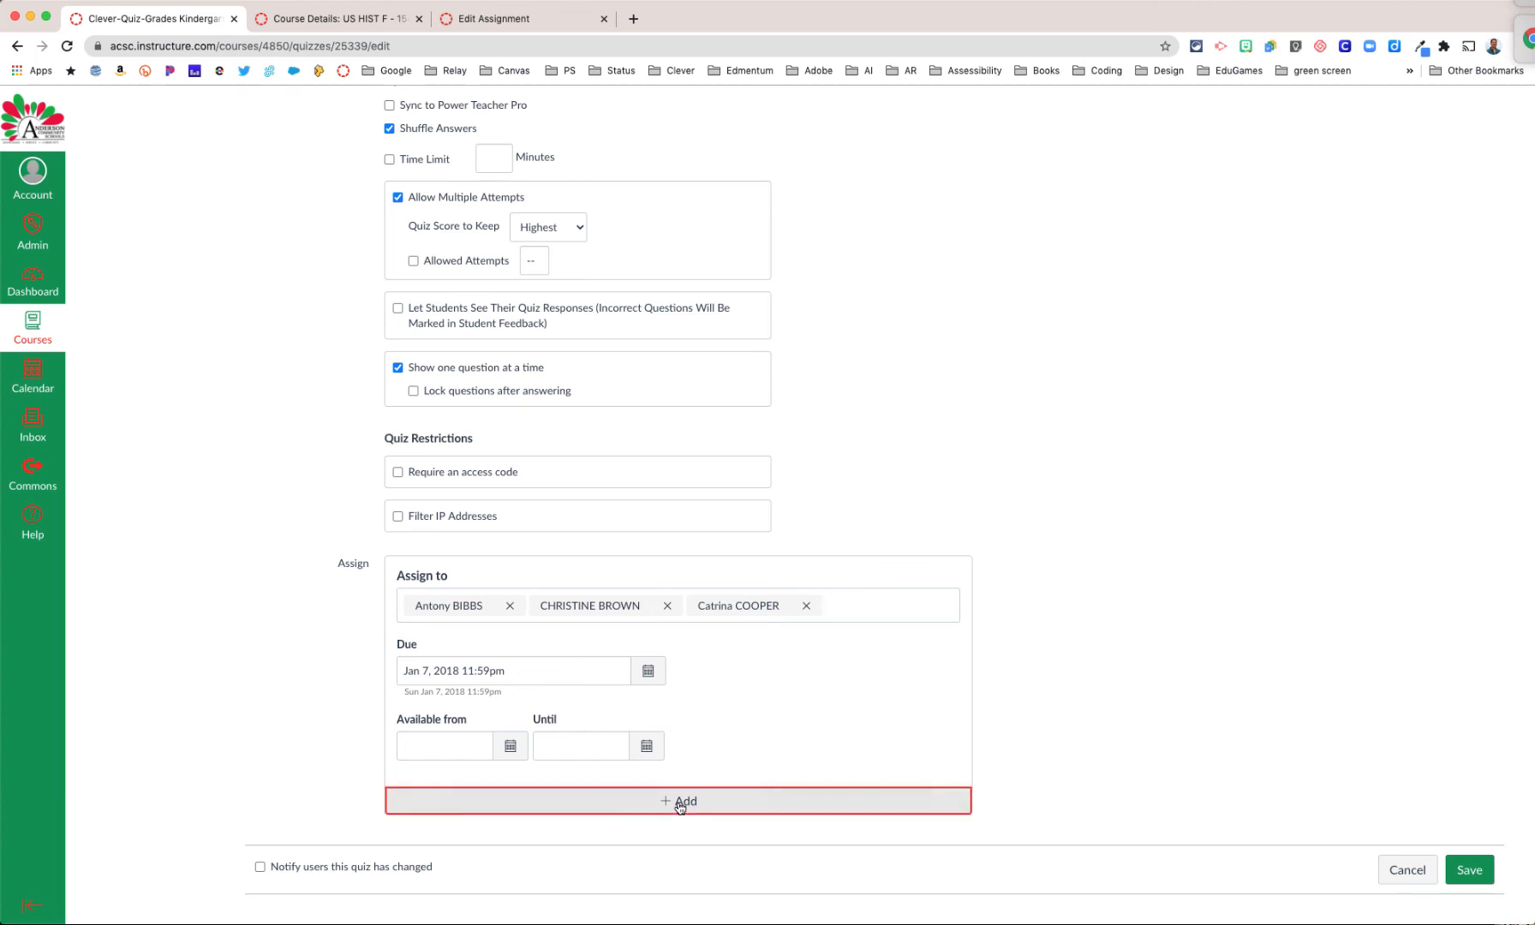
scroll(812, 750, down, 1)
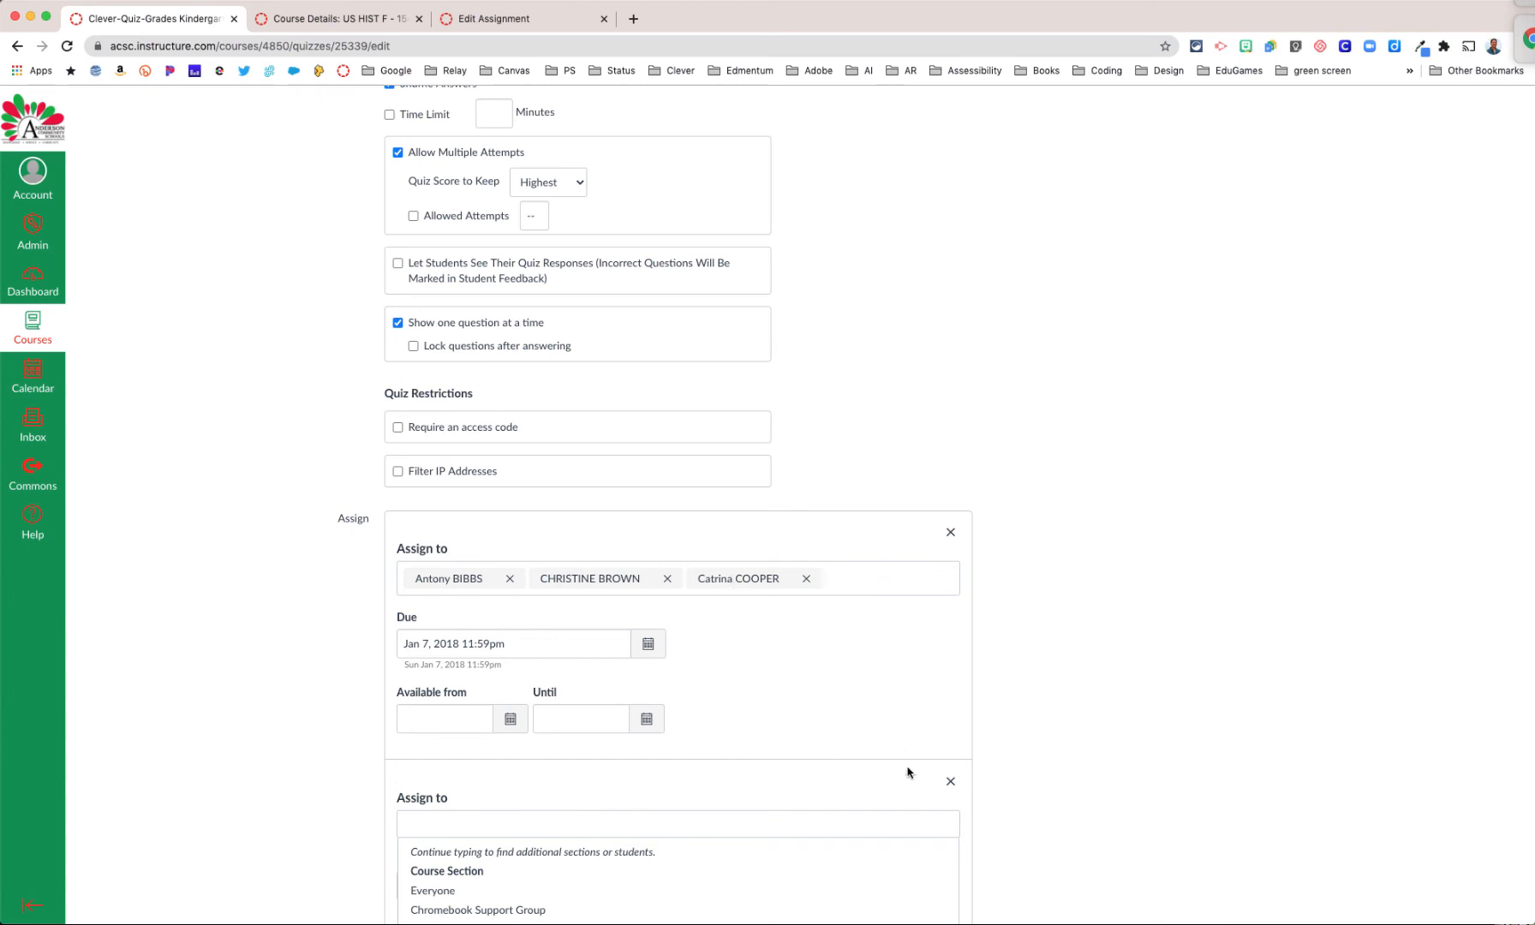
scroll(801, 288, up, 1)
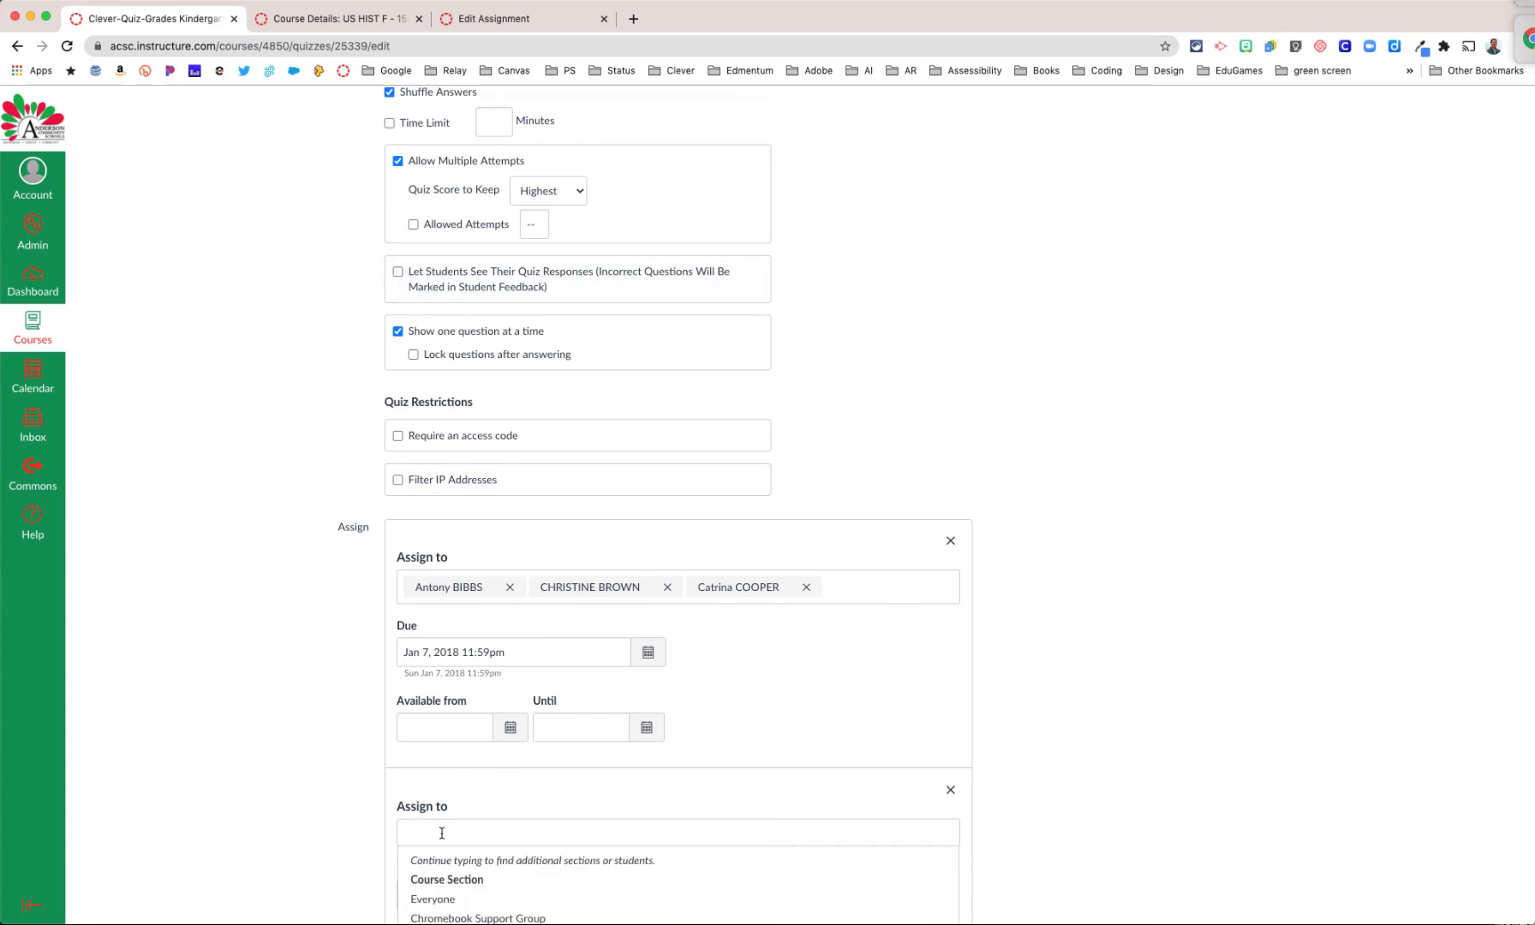
scroll(447, 908, down, 1)
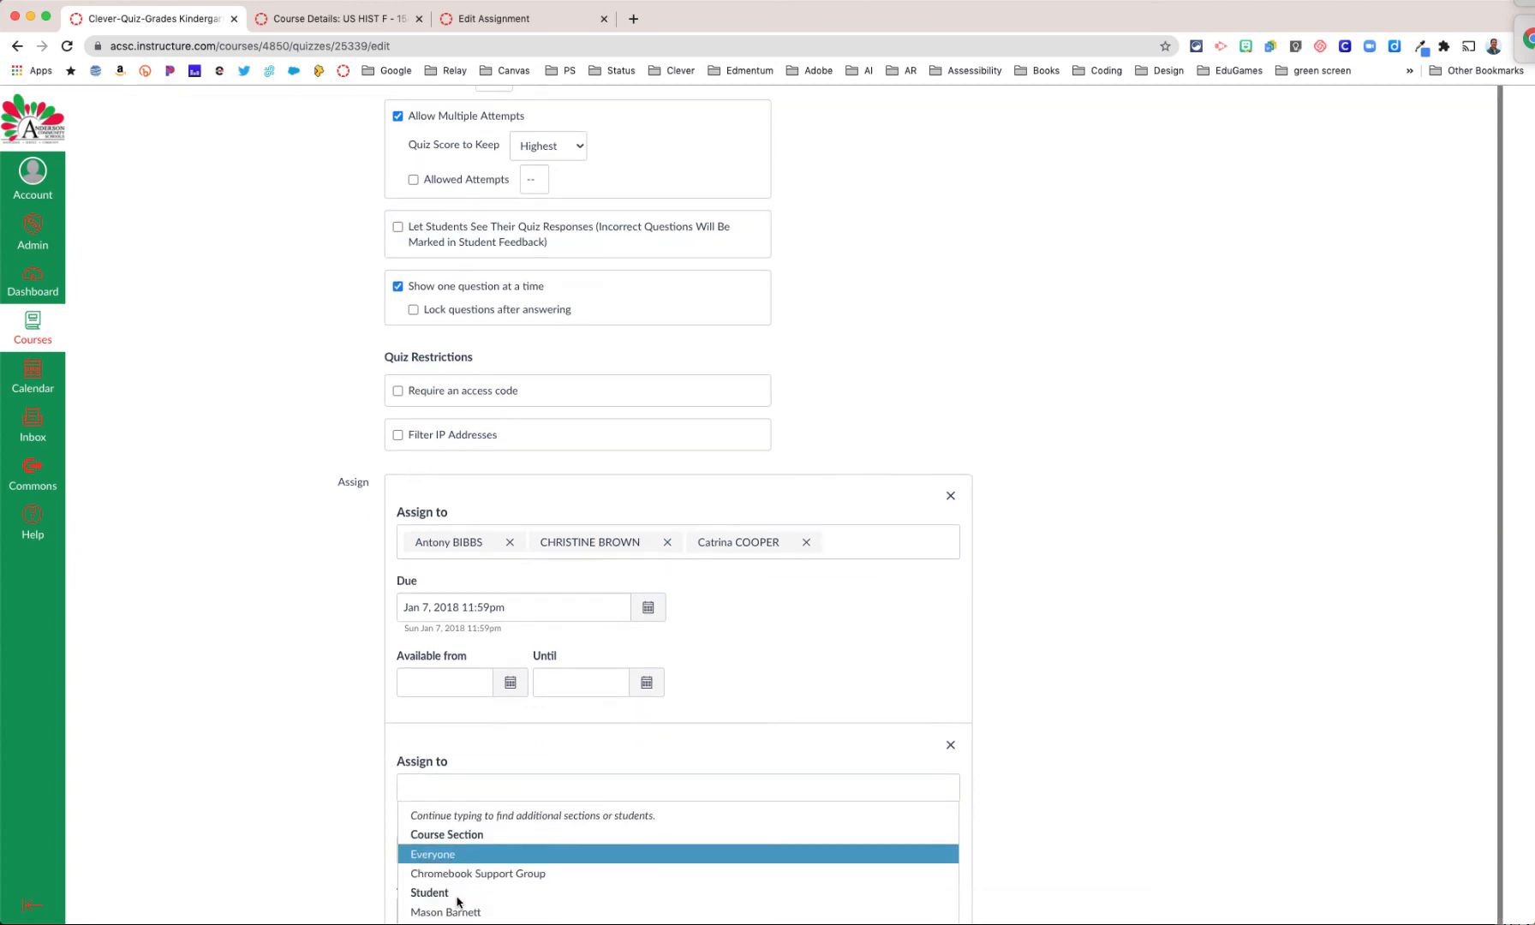
click(472, 913)
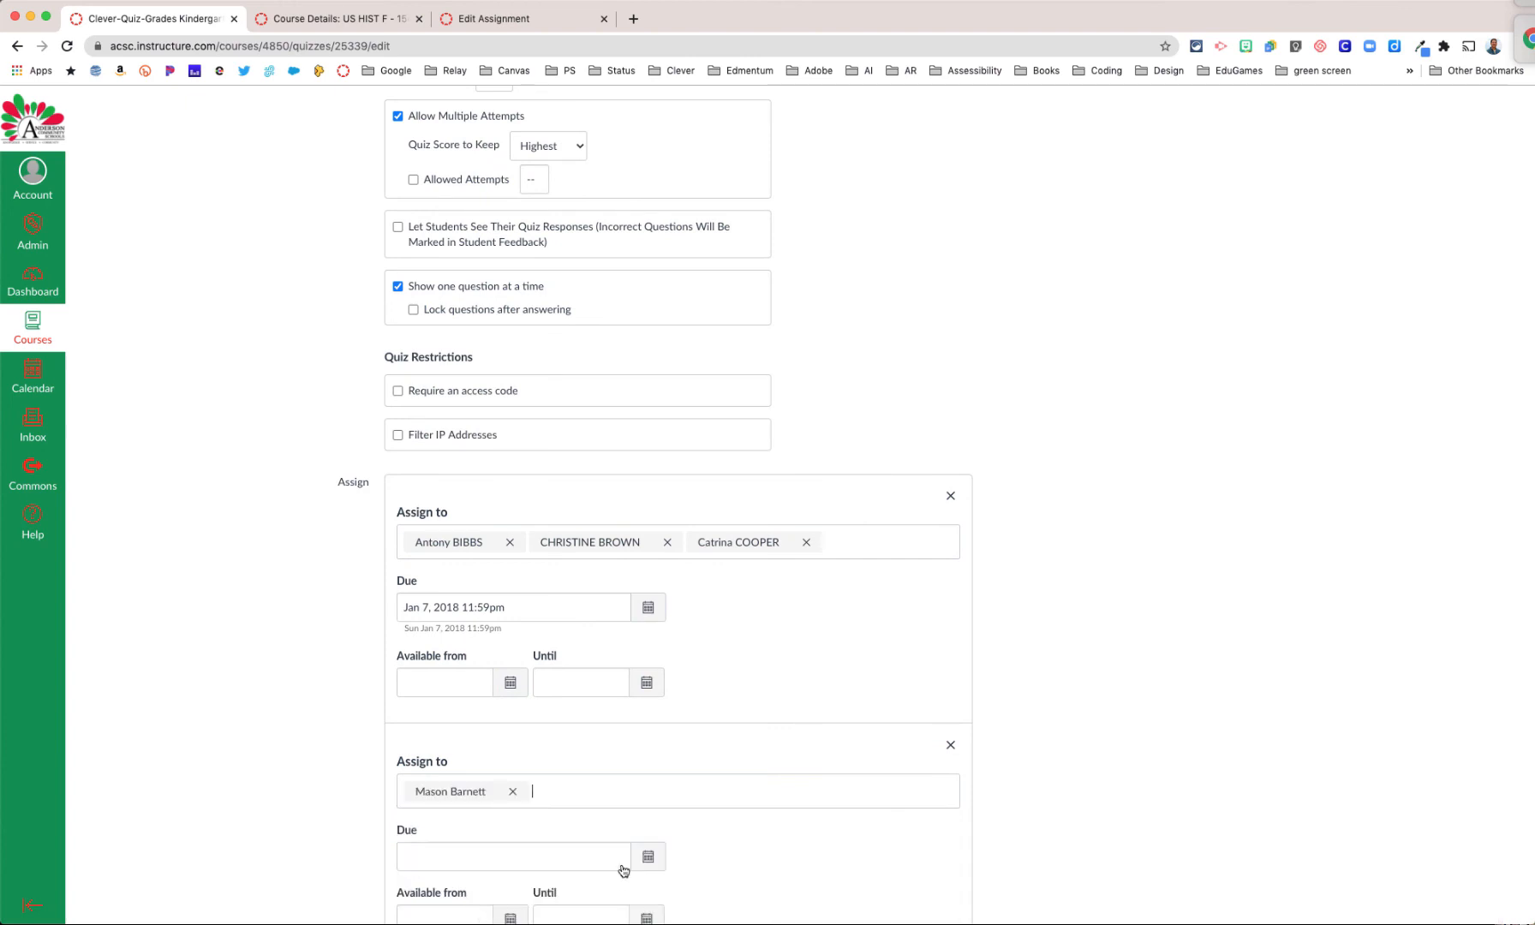
Step: Add two more individual students from the student list to the quiz's second assignment group
click(848, 806)
scroll(471, 908, down, 1)
click(469, 898)
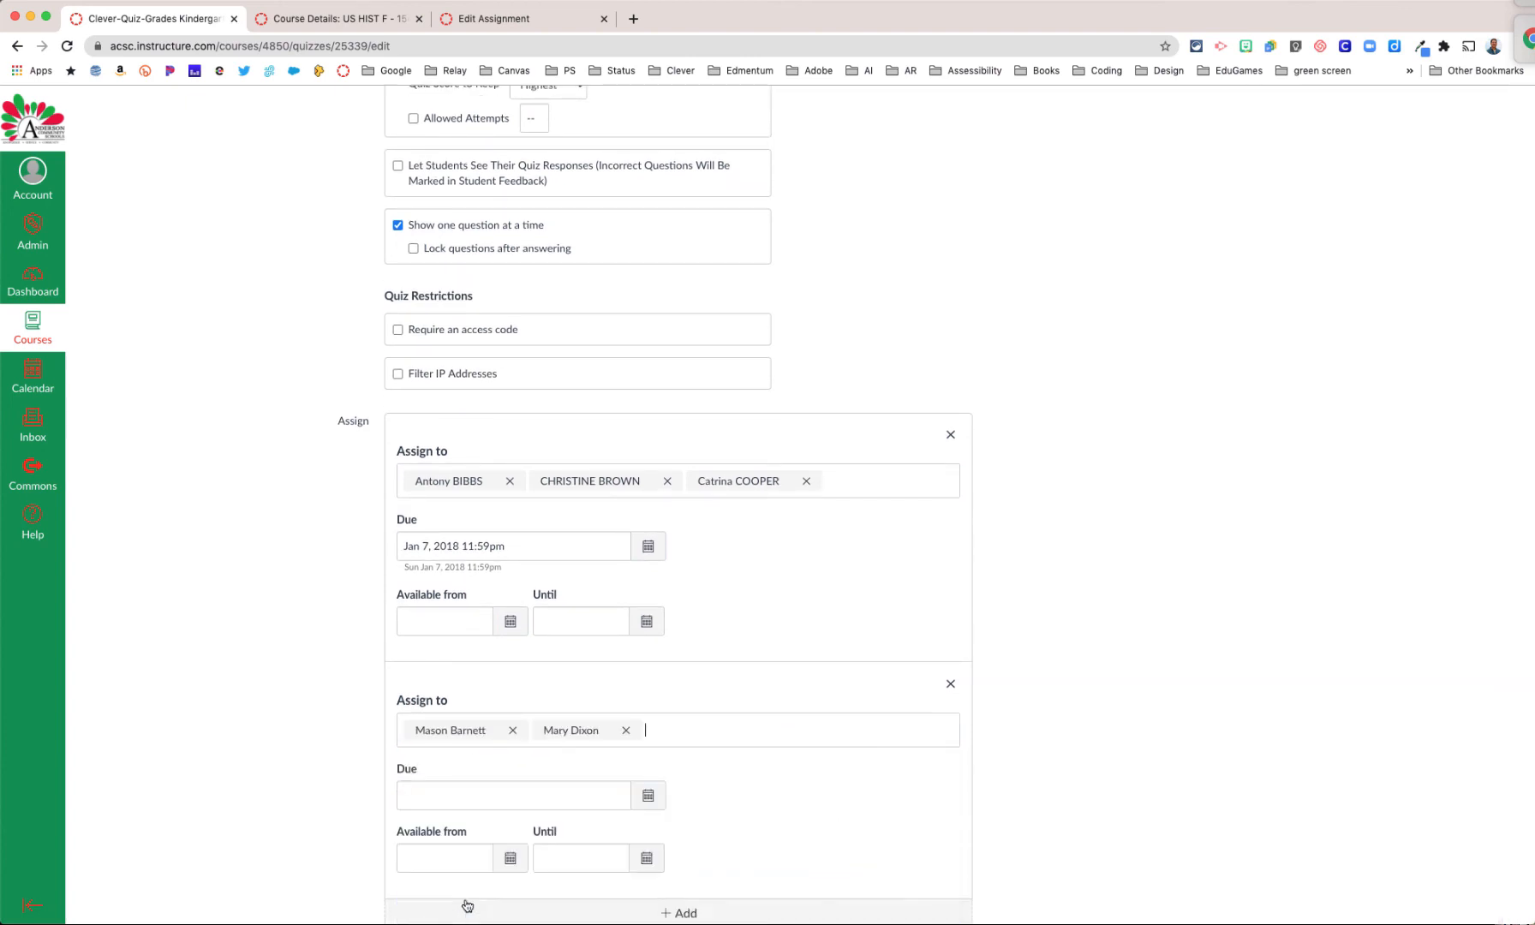
scroll(644, 820, down, 1)
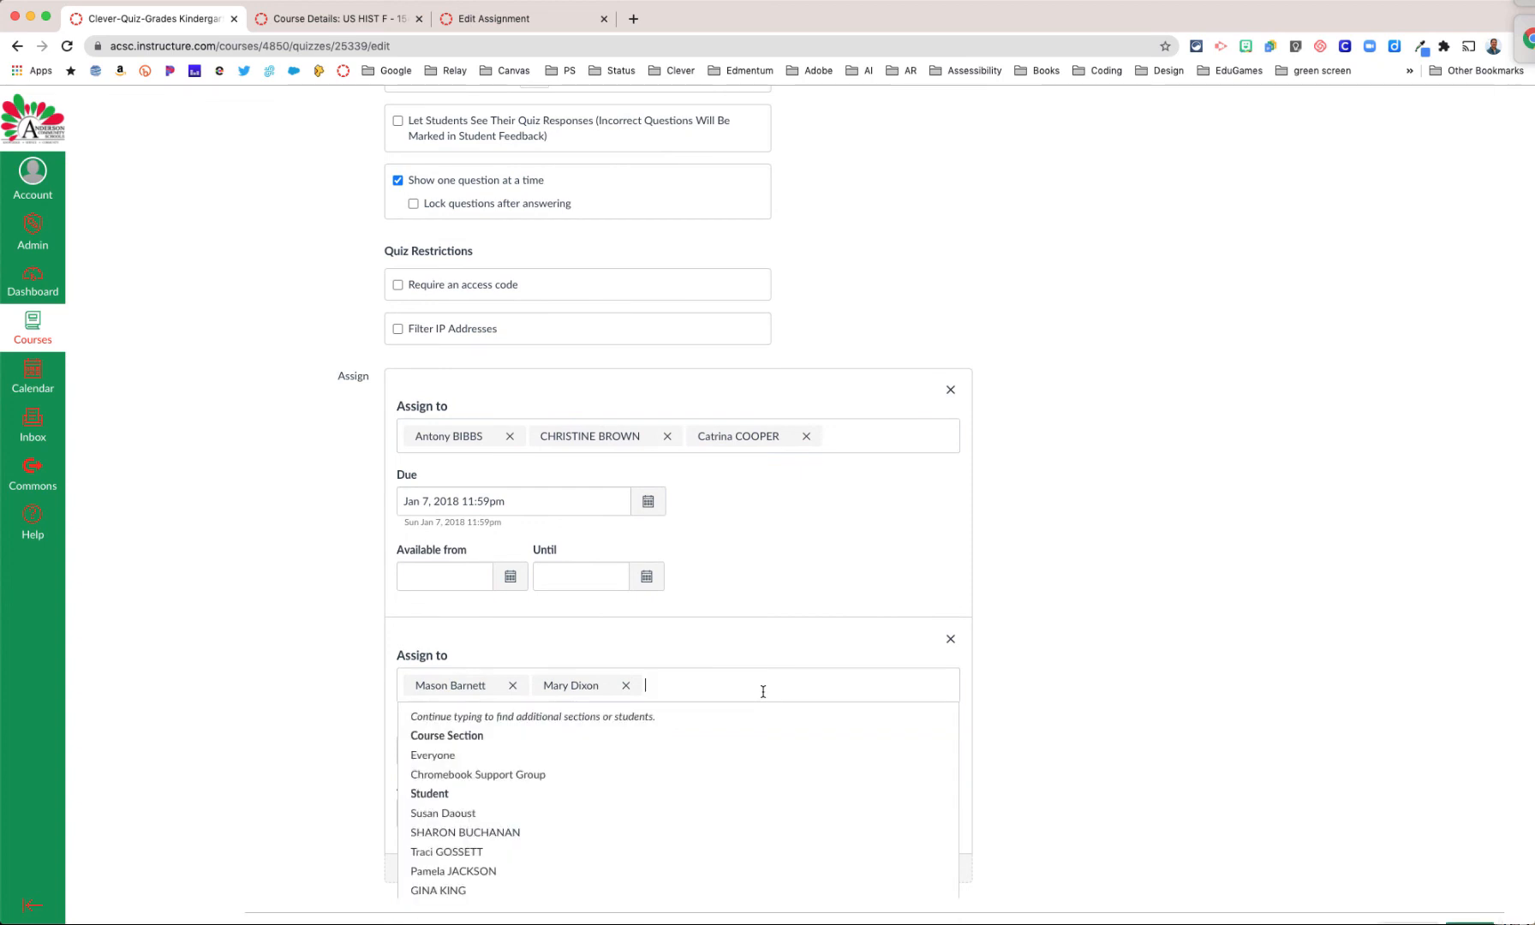
click(449, 890)
click(879, 685)
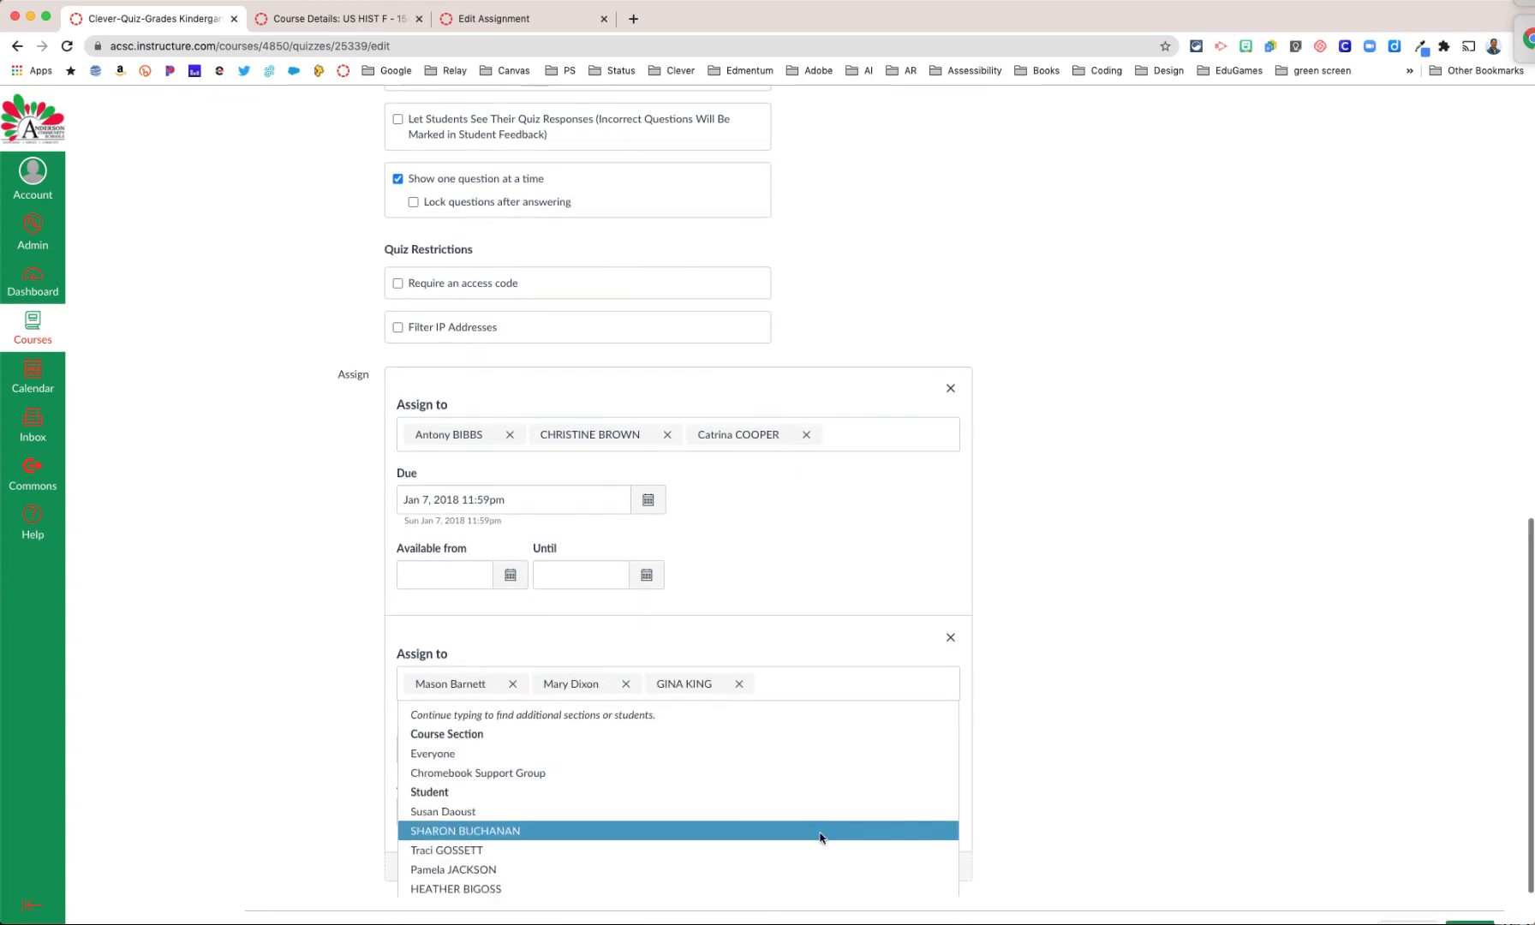
scroll(1216, 732, down, 1)
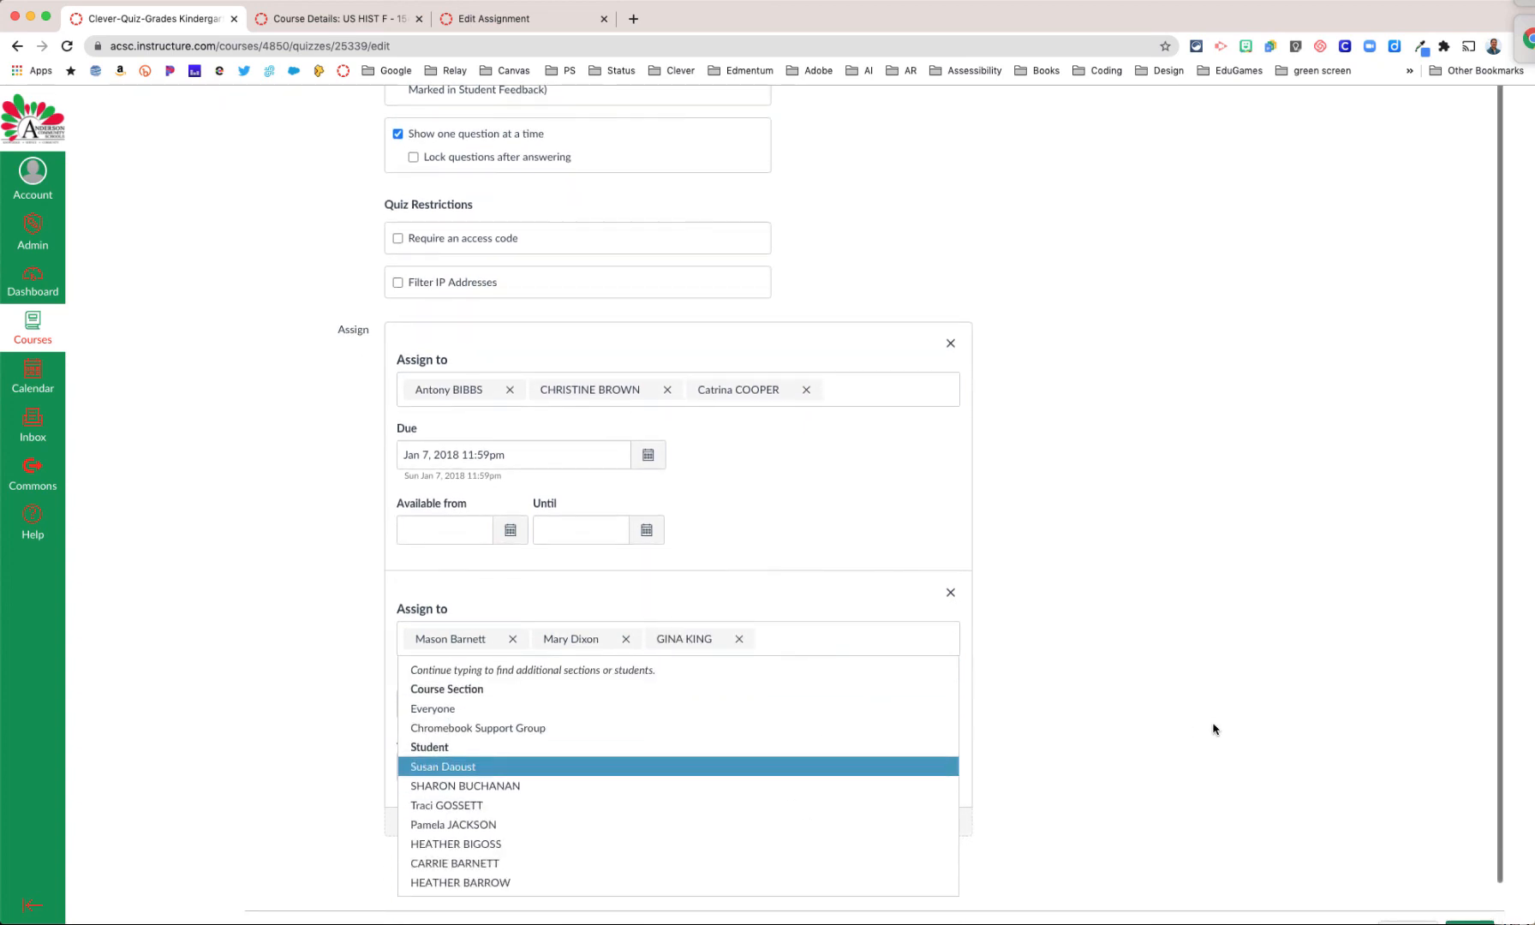